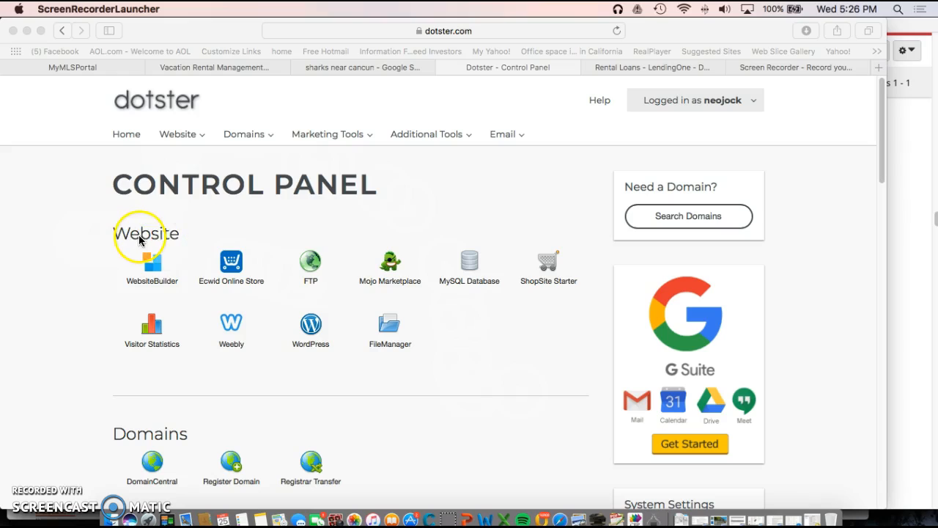
Step: Open the list of Weebly drag-and-drop websites from the Dotster control panel
left_click(233, 336)
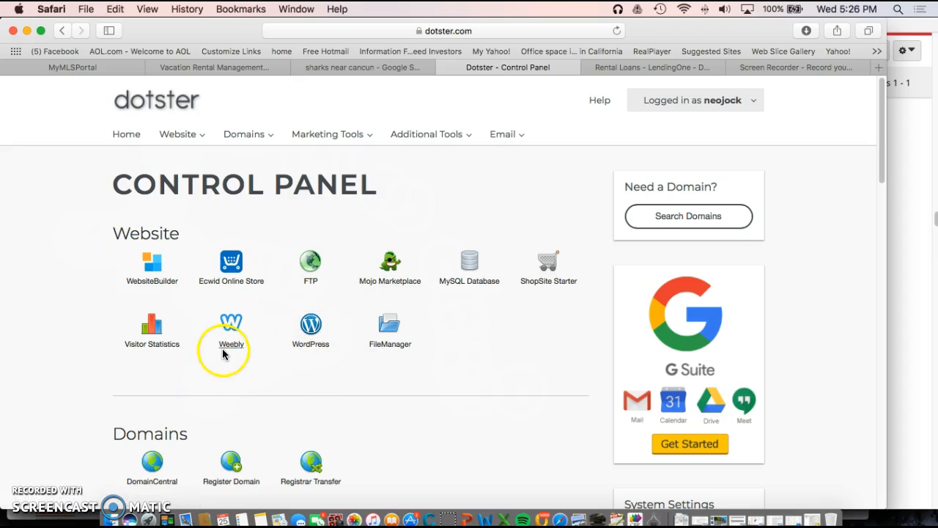
left_click(232, 349)
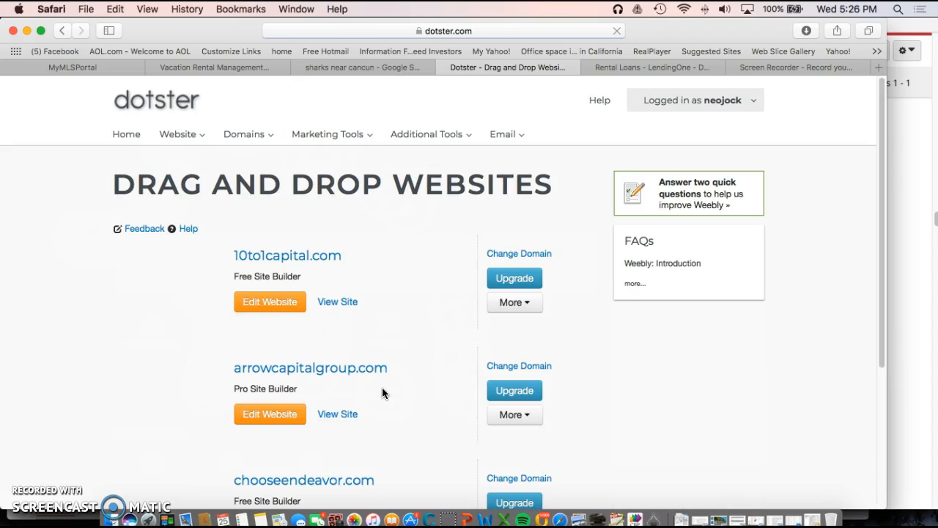
scroll(390, 389, "down", 2)
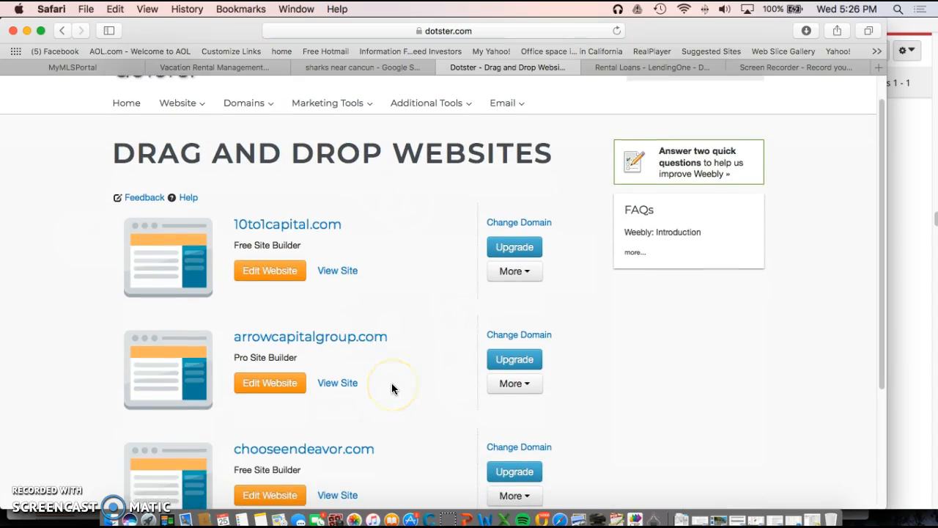
scroll(392, 389, "down", 1)
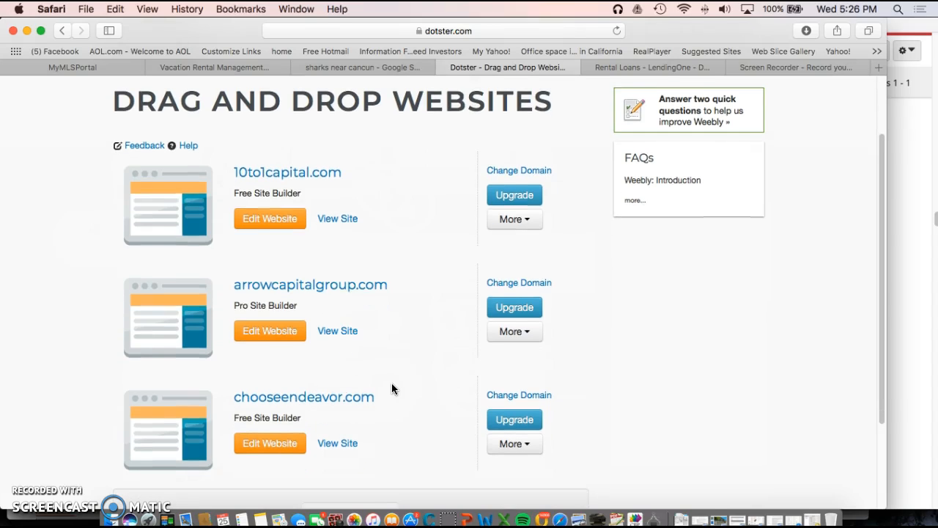
Step: Open arrowcapitalgroup.com for editing, closing the blank editor window and launching the editor again
left_click(263, 341)
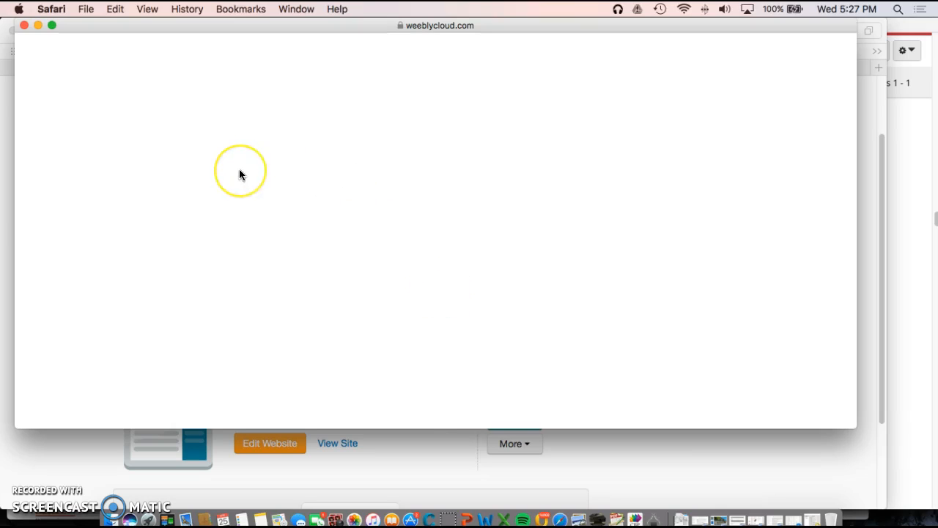
left_click(121, 61)
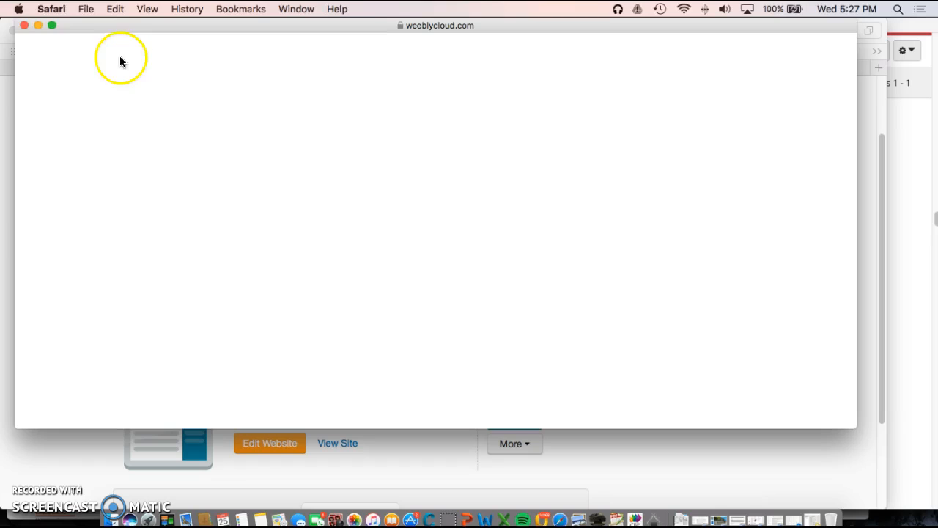
left_click(24, 25)
left_click(267, 330)
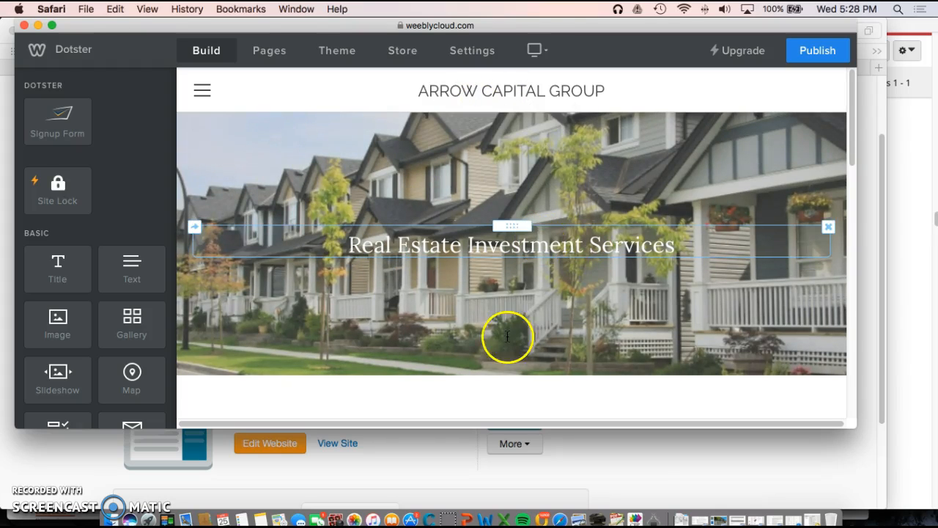
Step: Look through the Arrow Capital Group home page, including its service descriptions
scroll(465, 335, "down", 10)
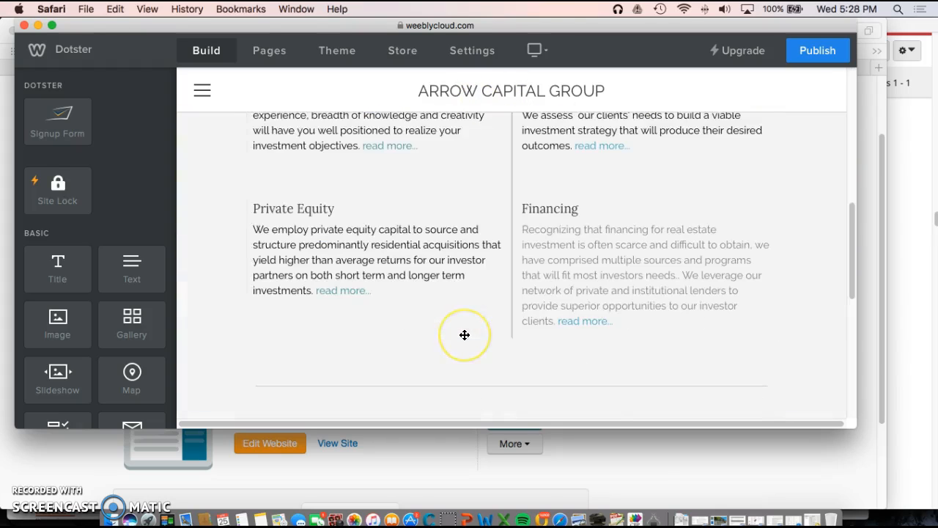
scroll(465, 335, "down", 8)
scroll(465, 335, "up", 10)
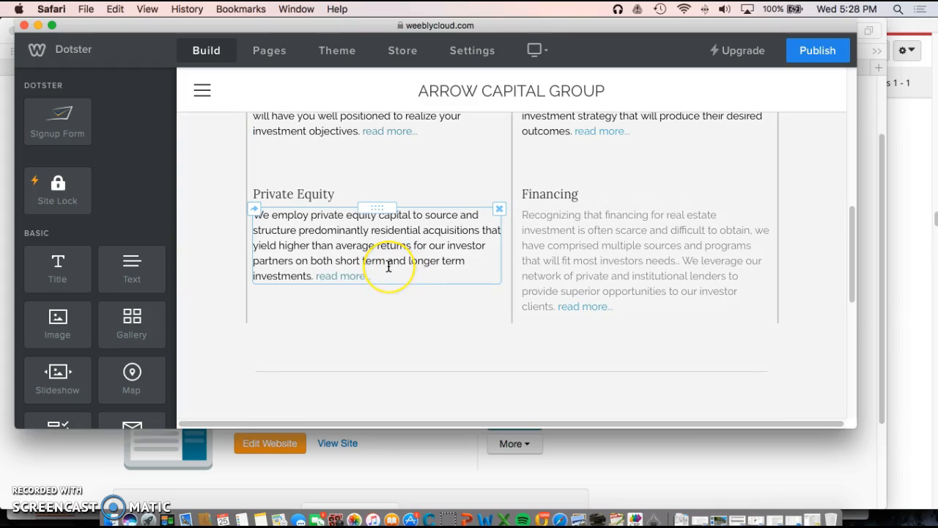
scroll(388, 267, "up", 1)
scroll(360, 224, "up", 3)
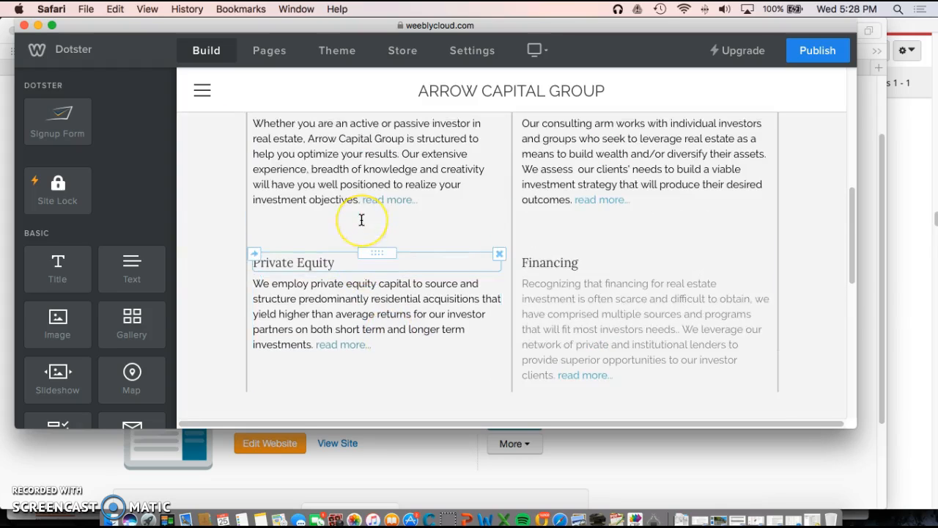
scroll(361, 220, "up", 6)
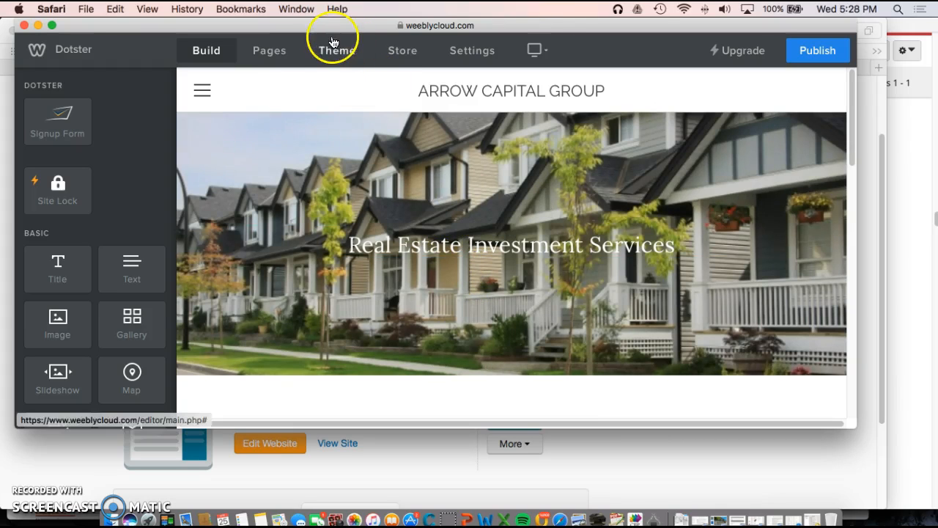
Step: Open the hidden backoffice page from the site's page list and enlarge the editor window
left_click(270, 49)
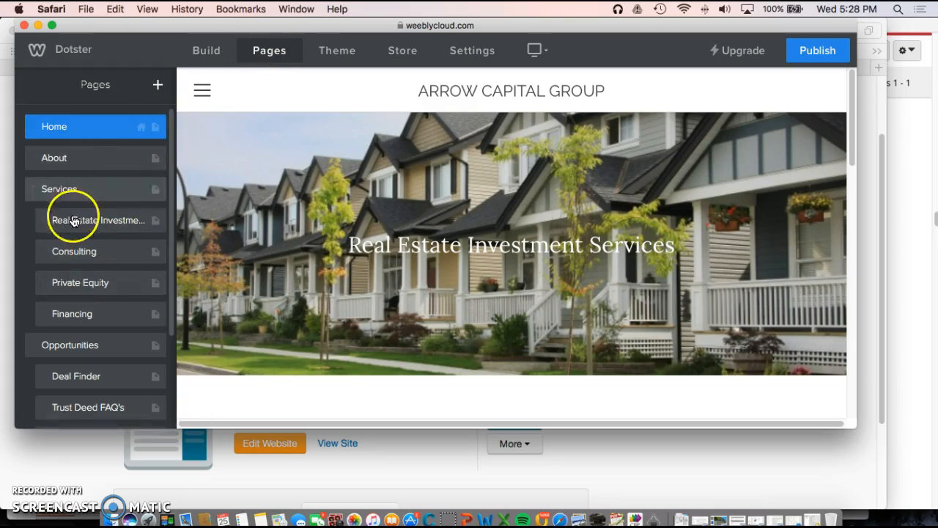
scroll(72, 251, "down", 2)
scroll(60, 300, "down", 4)
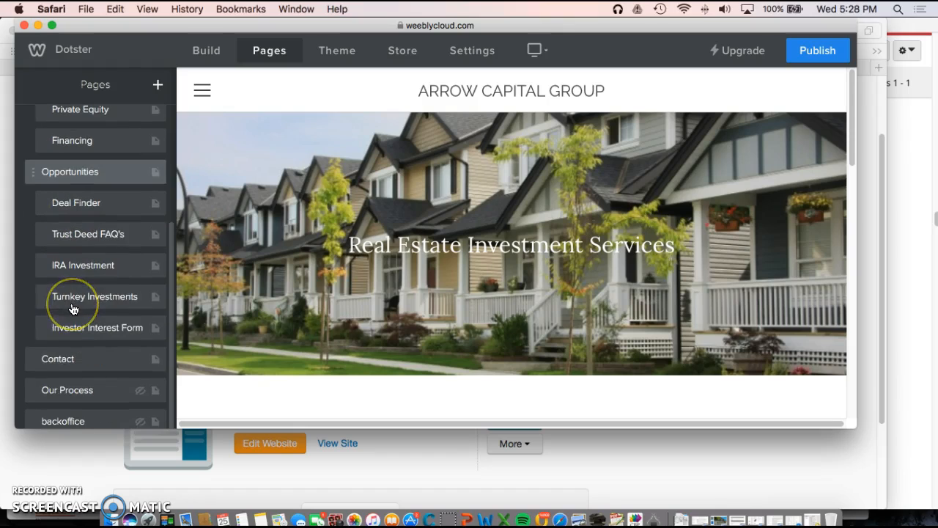
left_click(80, 423)
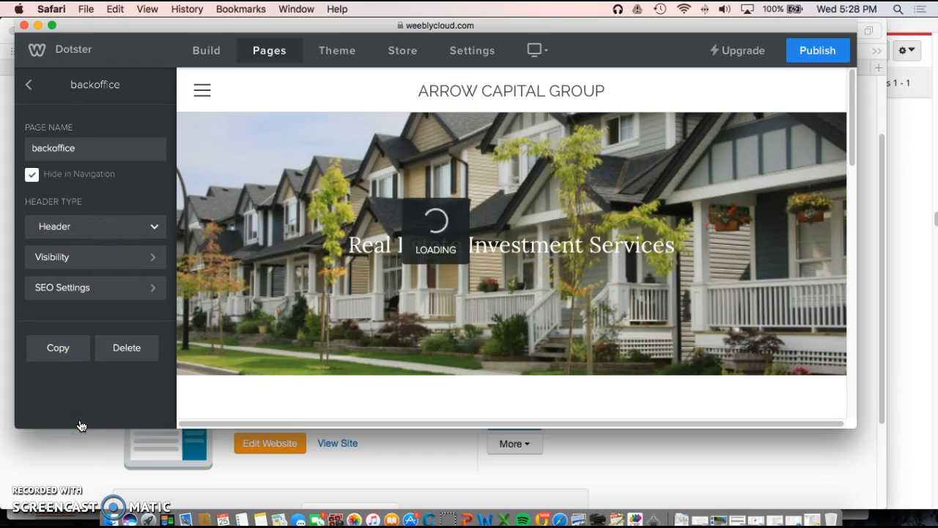
left_click_drag(850, 429, 882, 497)
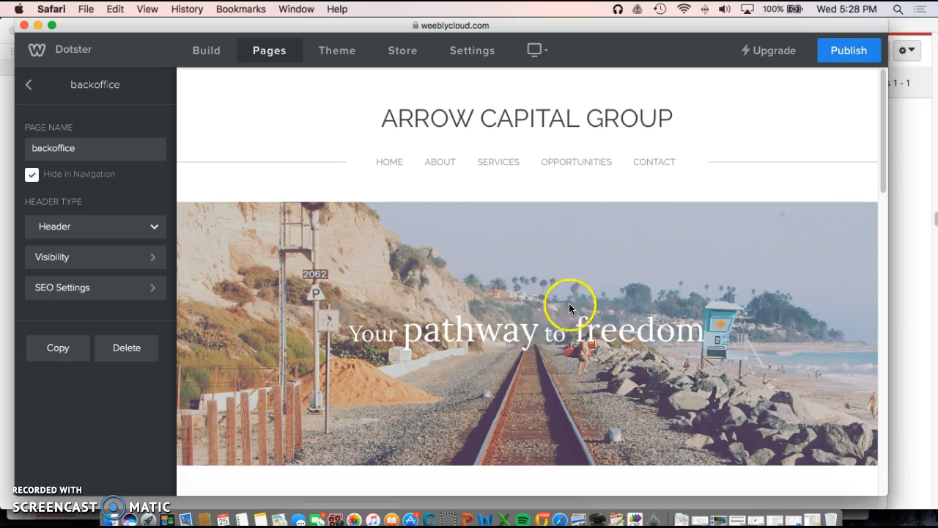
Step: Examine the Back Office Tools page, reviewing the document and video links from Lead Generation through Closing
scroll(607, 324, "down", 2)
scroll(607, 324, "down", 6)
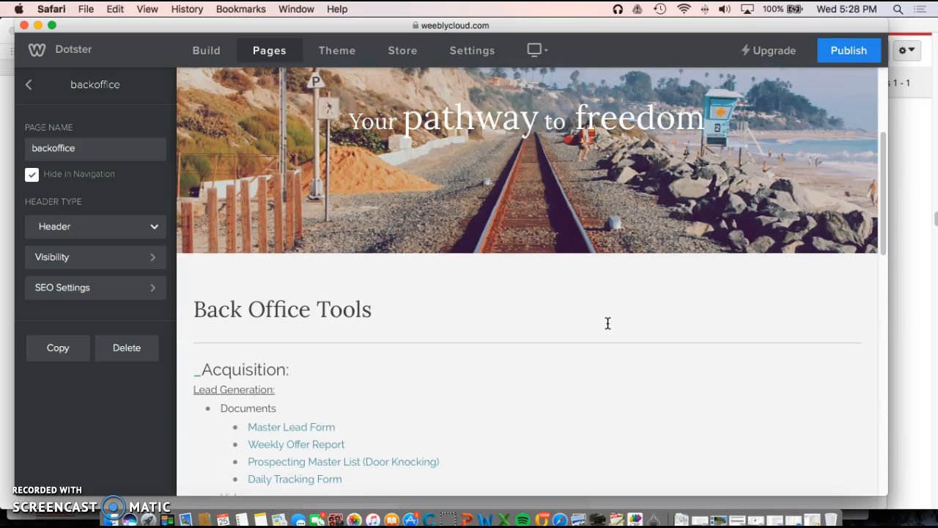
scroll(607, 323, "down", 6)
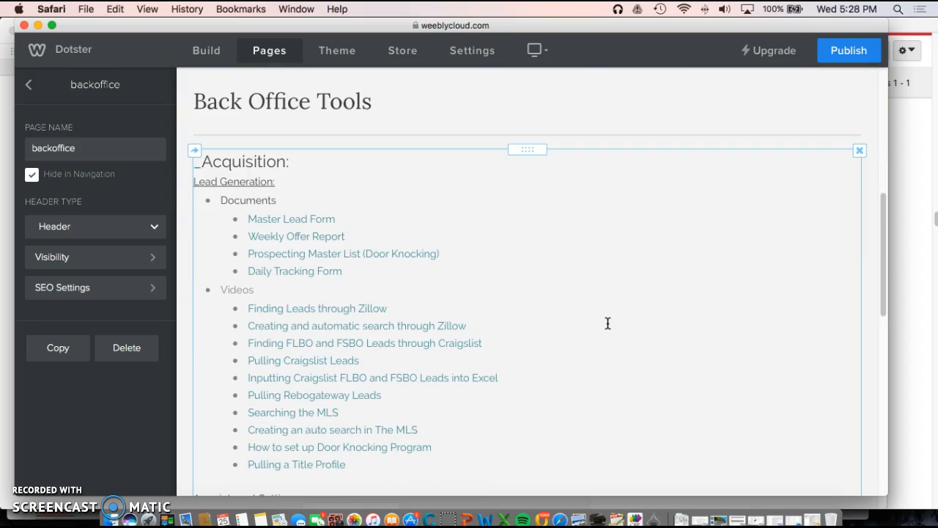
scroll(607, 323, "down", 2)
scroll(608, 324, "down", 2)
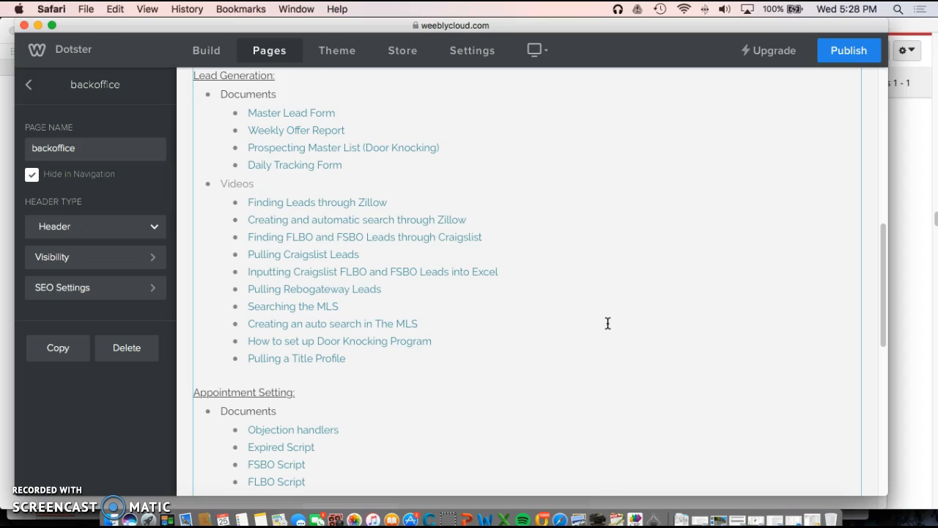
scroll(607, 324, "down", 5)
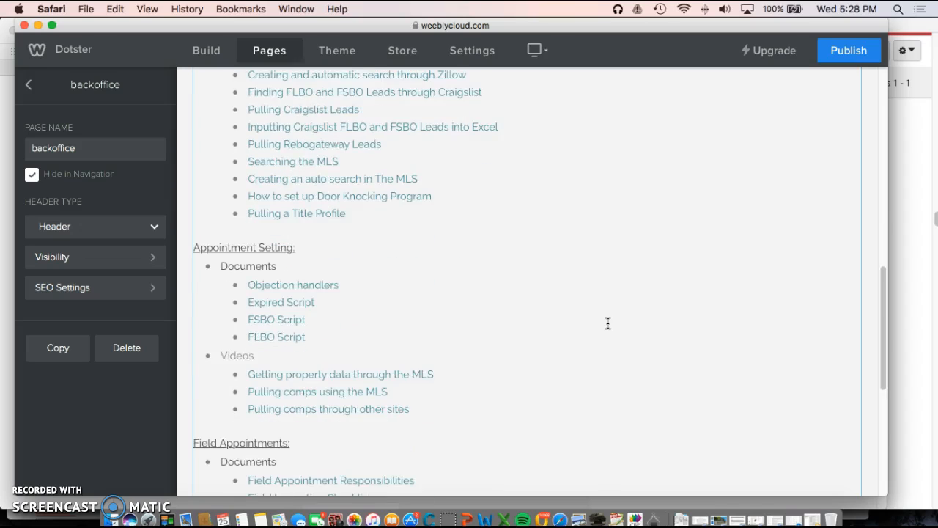
scroll(607, 324, "down", 5)
scroll(607, 324, "up", 10)
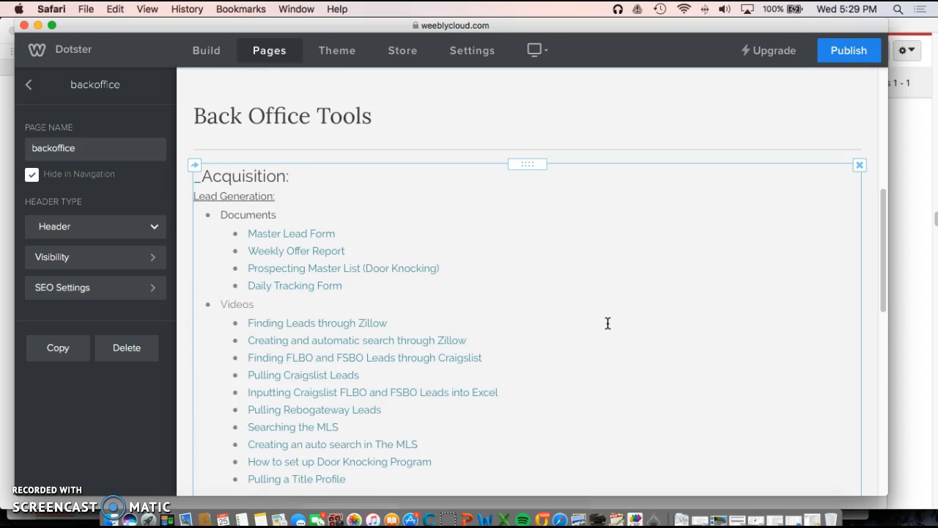
scroll(608, 324, "down", 1)
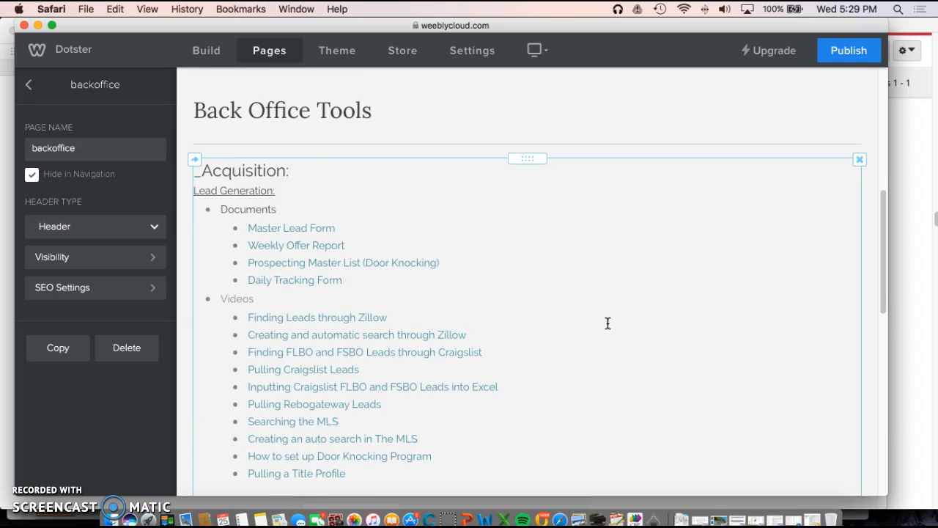
scroll(607, 324, "down", 1)
scroll(608, 323, "down", 15)
scroll(607, 323, "up", 20)
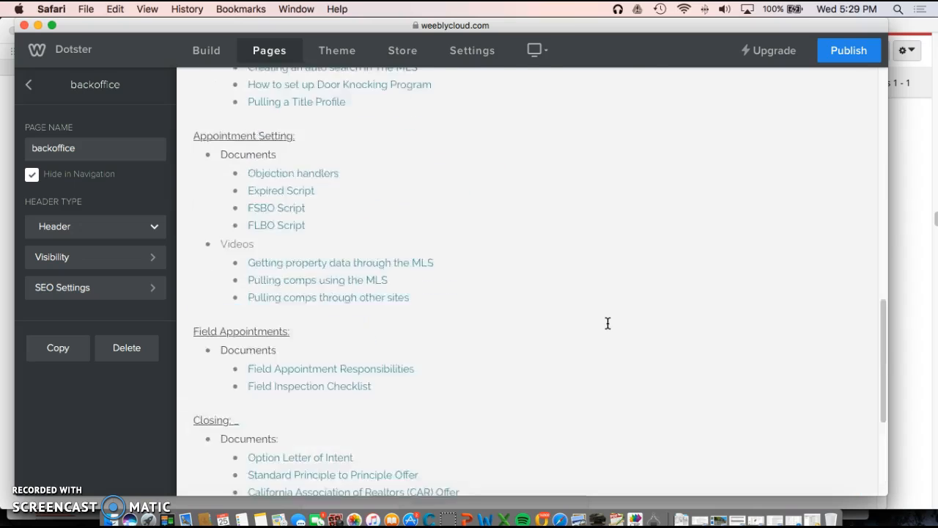
scroll(608, 323, "down", 3)
scroll(607, 323, "down", 10)
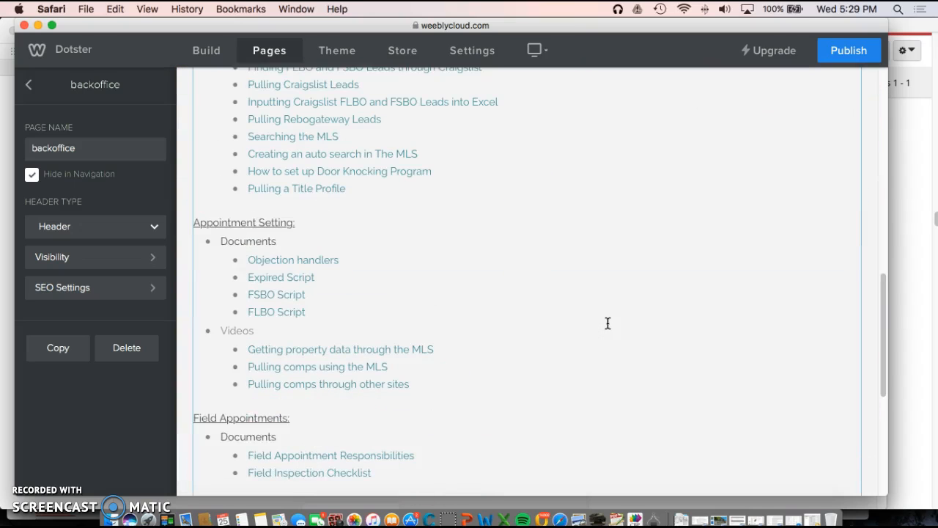
scroll(608, 324, "up", 2)
scroll(608, 324, "down", 2)
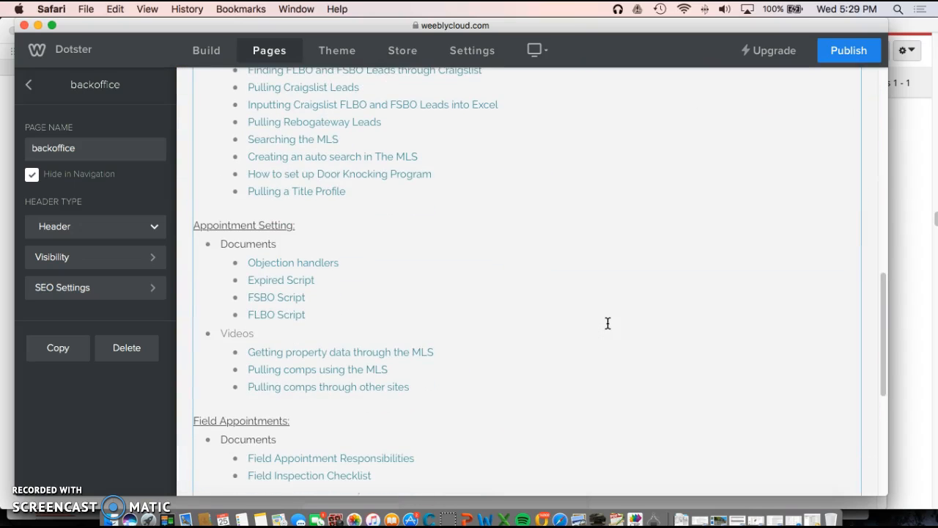
scroll(476, 376, "up", 6)
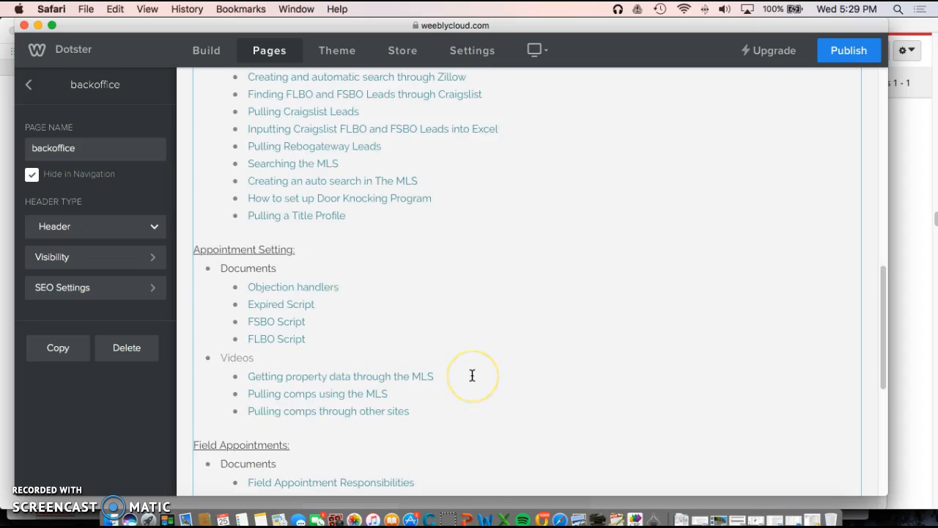
scroll(472, 375, "up", 1)
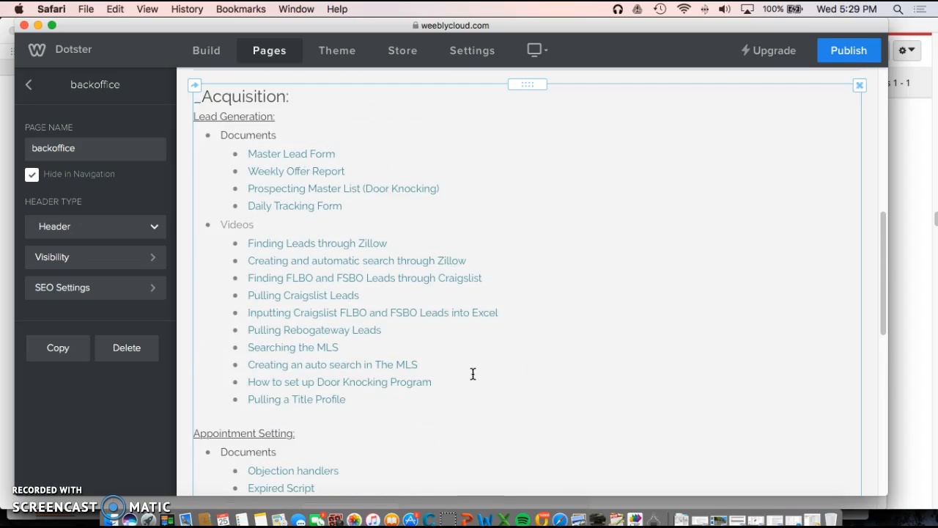
scroll(473, 374, "down", 13)
scroll(472, 374, "up", 5)
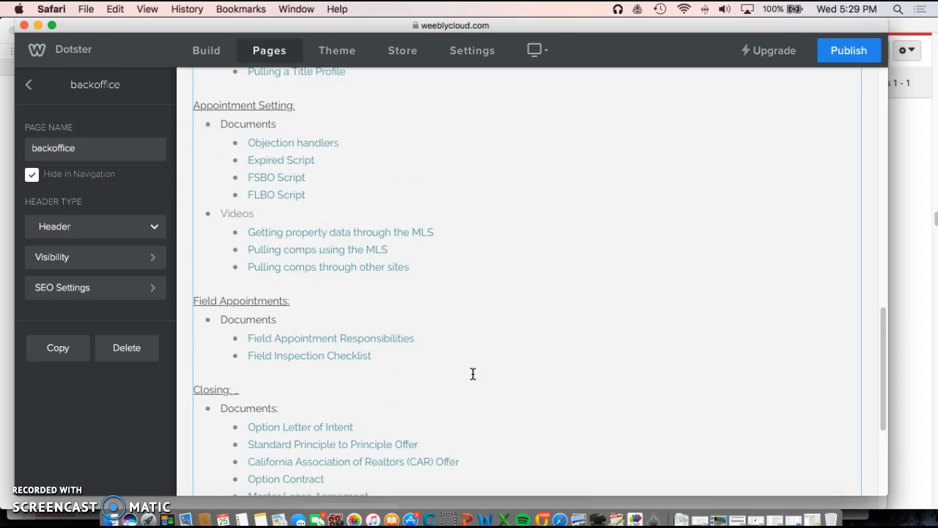
scroll(473, 374, "up", 13)
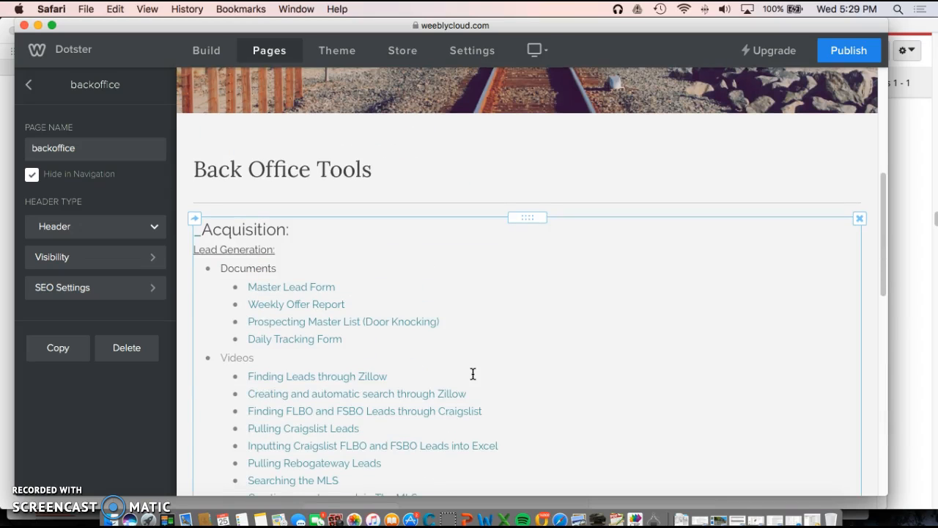
scroll(473, 373, "down", 5)
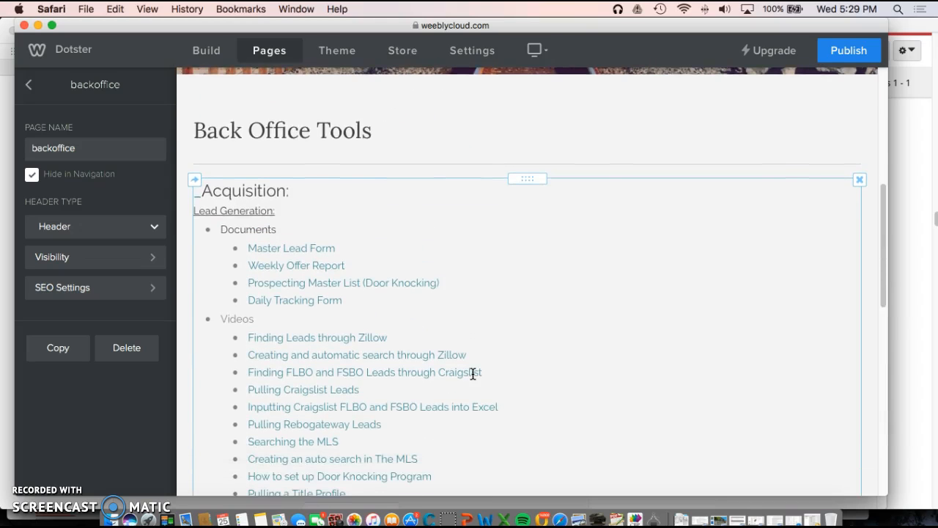
left_click(372, 378)
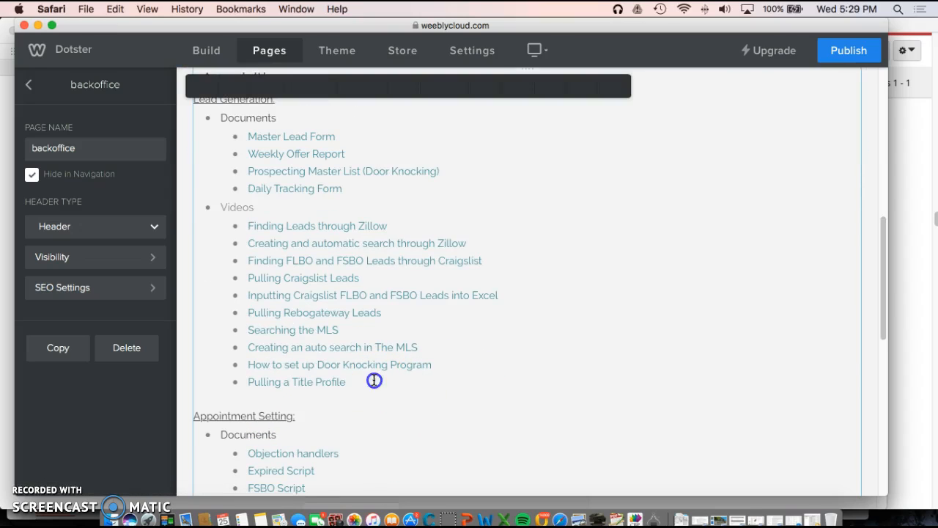
left_click(348, 382)
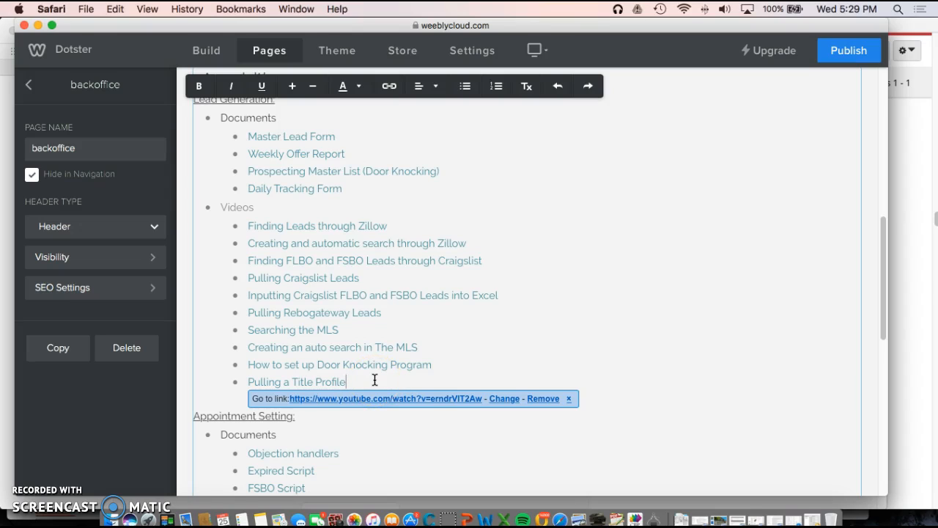
key("Return")
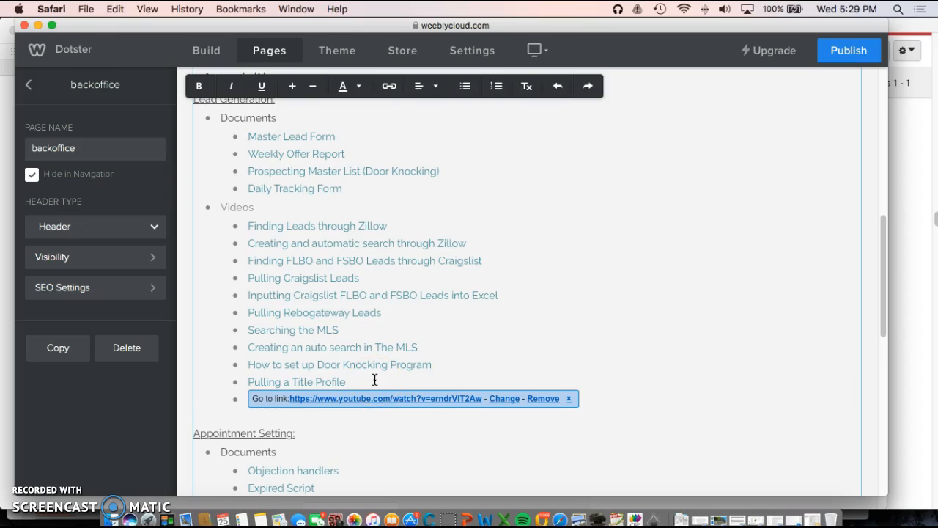
left_click(475, 350)
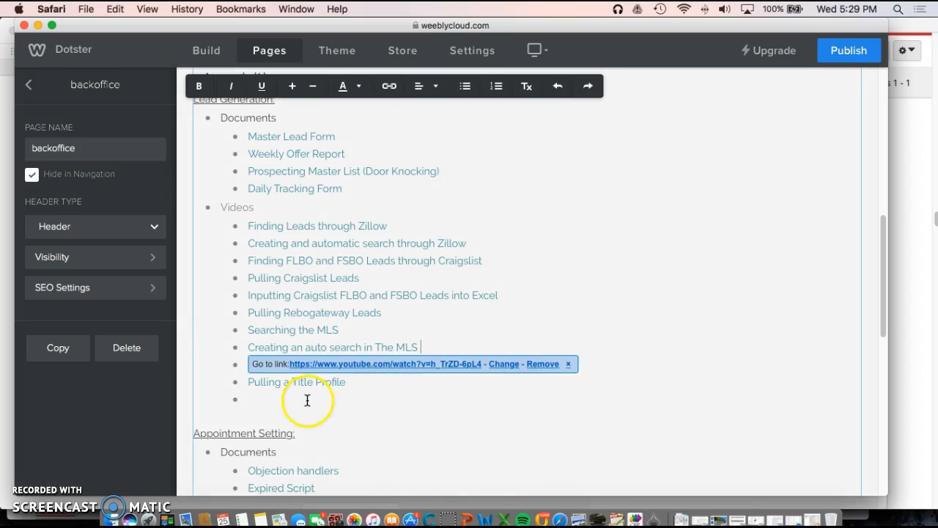
left_click(307, 401)
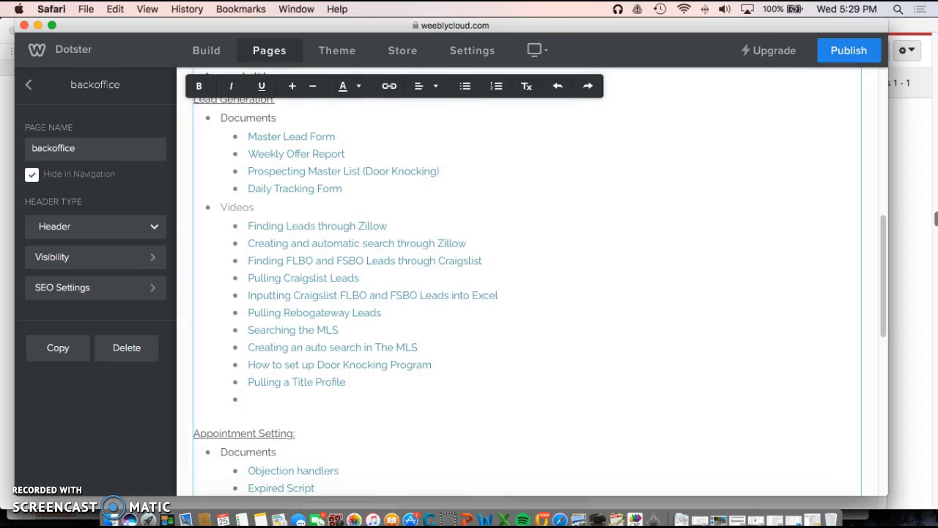
key("BackSpace")
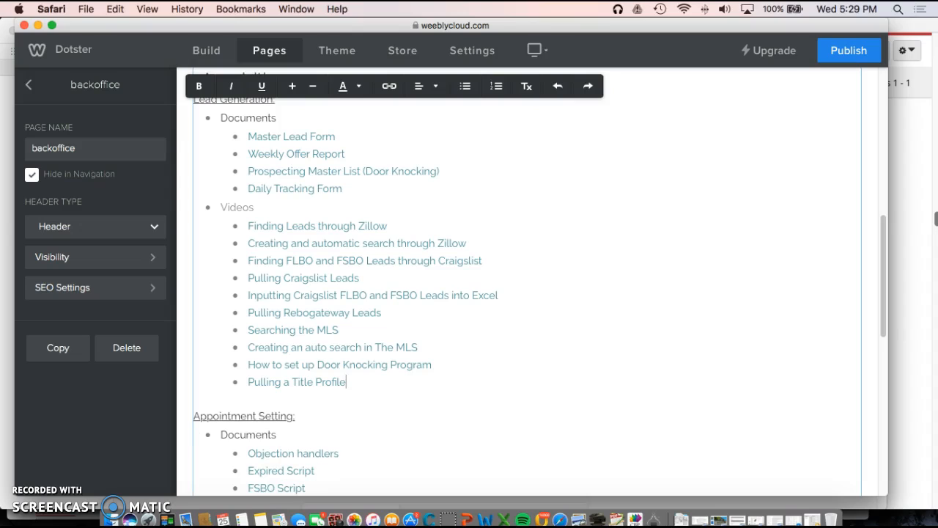
Step: Add an "Email Creation Video" bullet after Pulling a Title Profile in the Lead Generation videos and start a website URL link on it
key("Return")
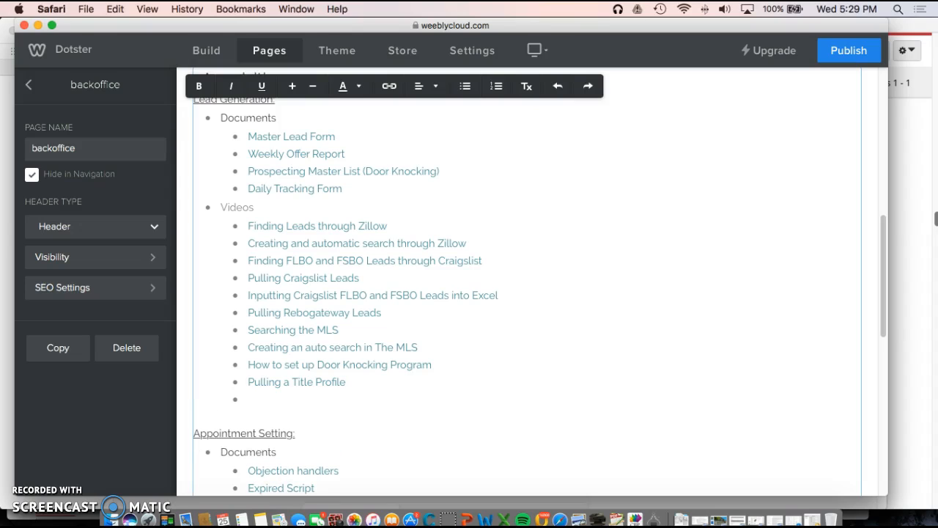
type("Email Creation Video")
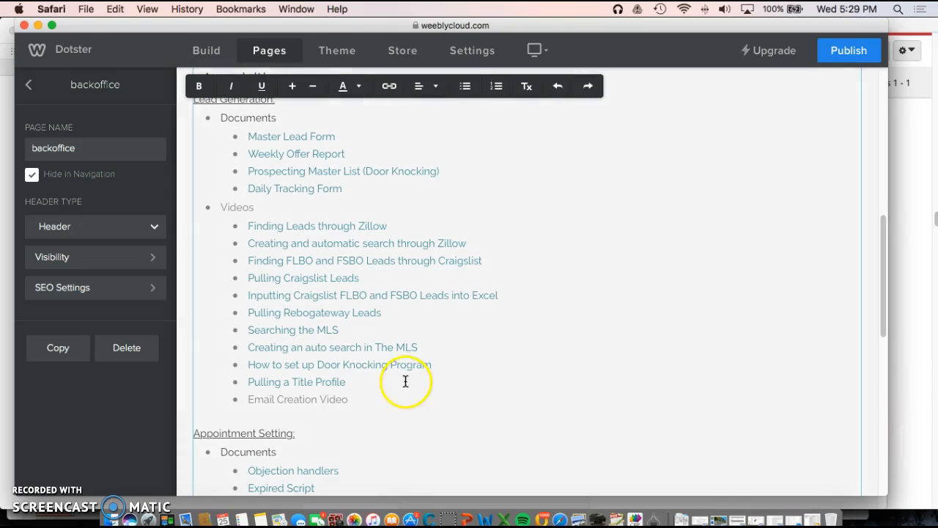
left_click(354, 398)
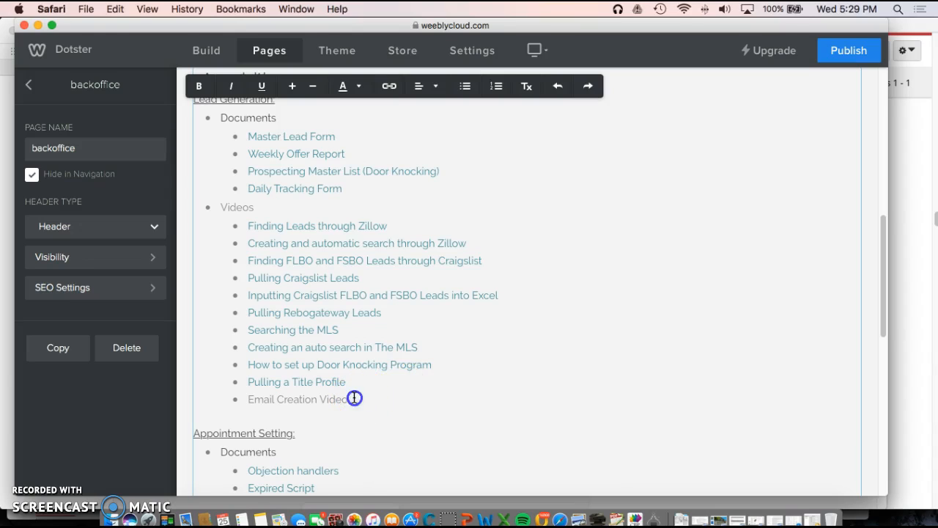
left_click_drag(315, 400, 259, 400)
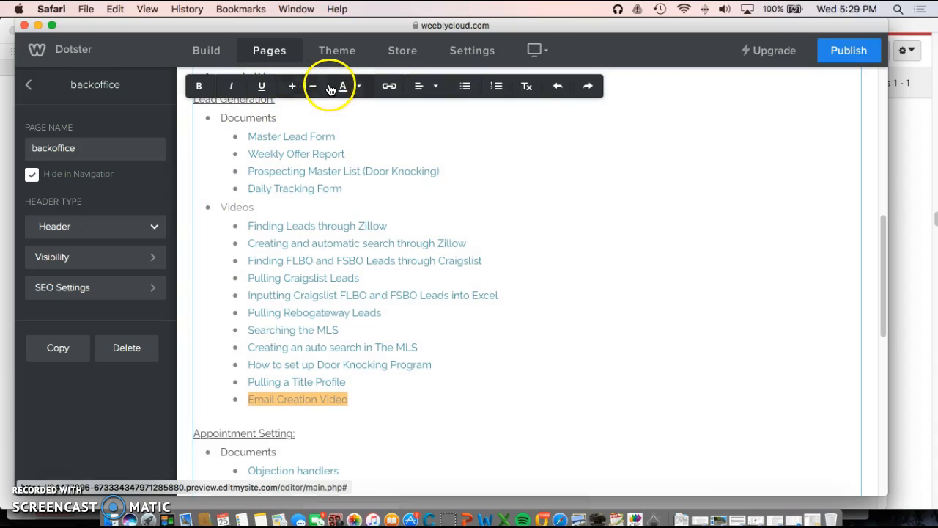
left_click(390, 87)
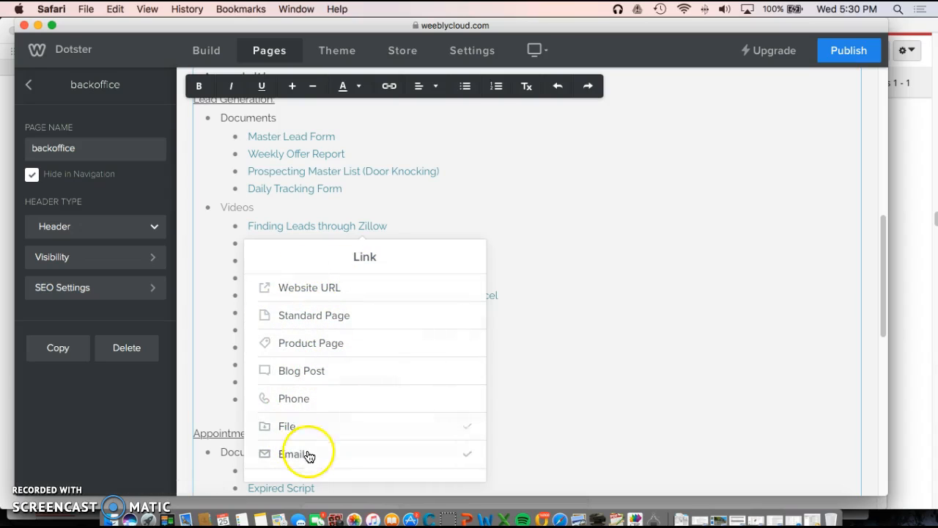
left_click(311, 292)
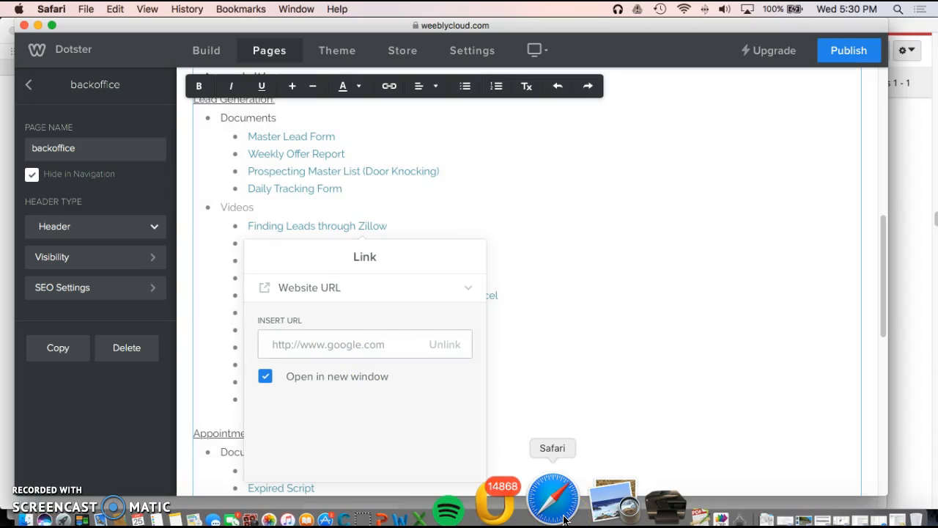
left_click(277, 8)
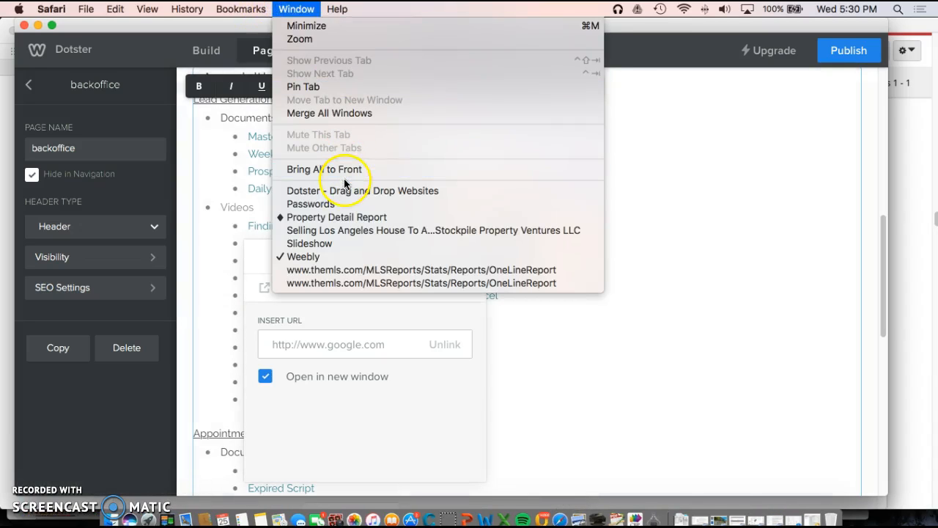
left_click(357, 256)
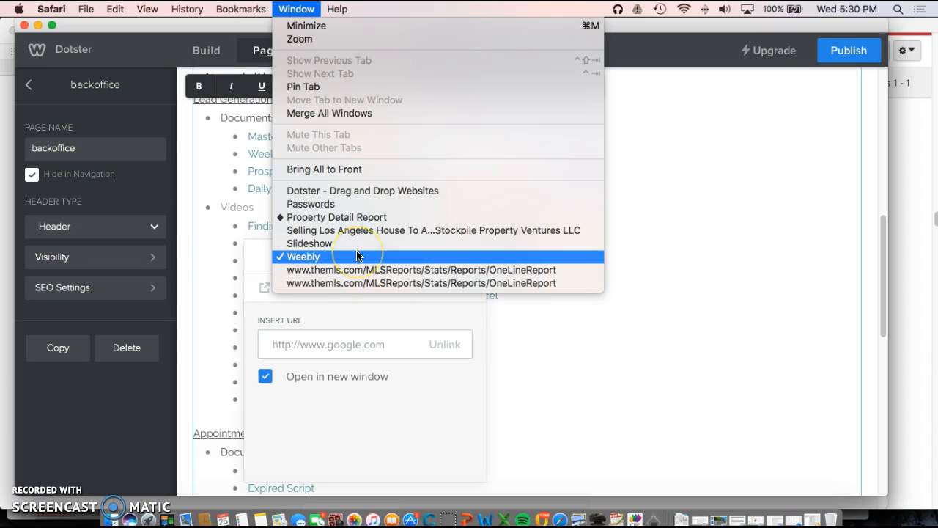
left_click(357, 244)
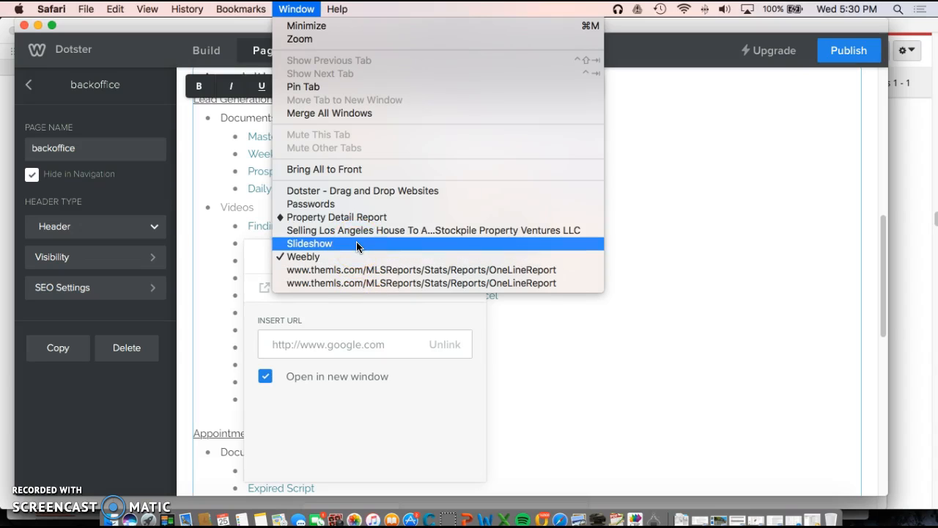
left_click(358, 245)
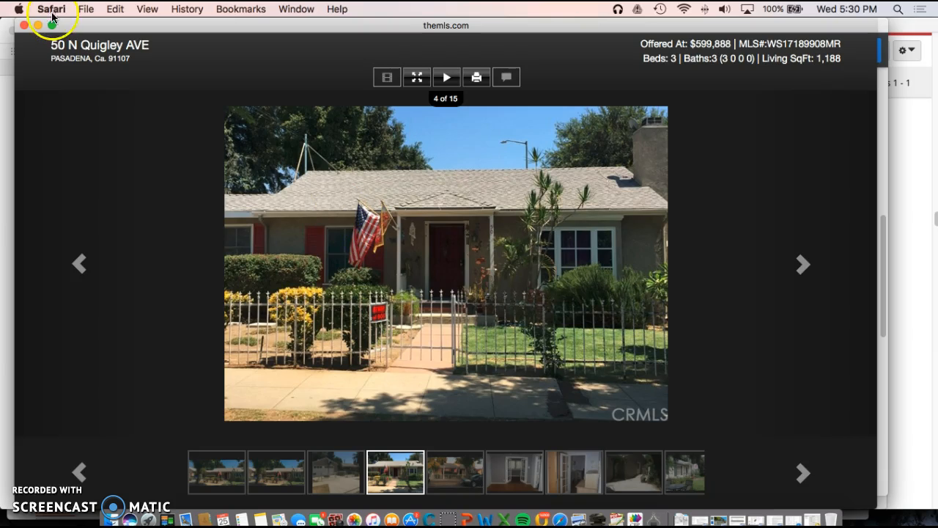
left_click(25, 25)
Step: Switch to the browser window showing the Stockpile Property Ventures site and load youtube.com in it
left_click(296, 8)
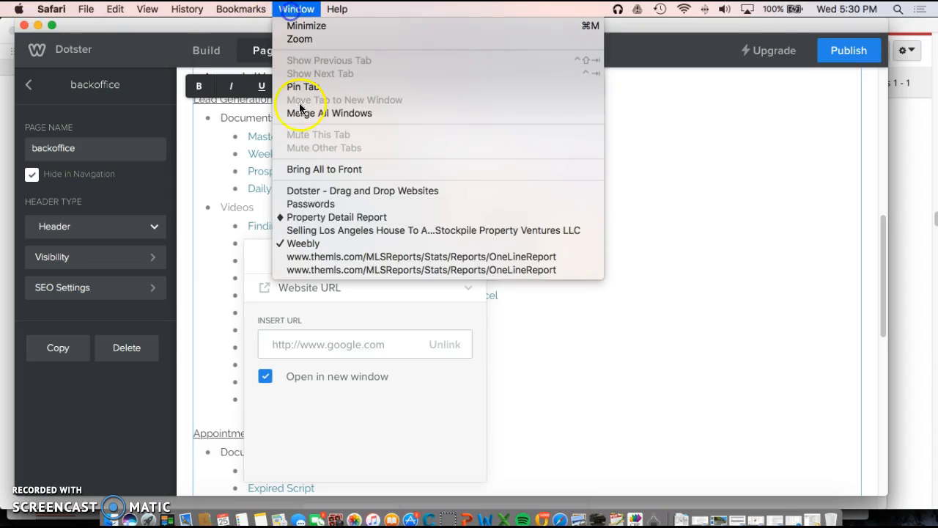
left_click(321, 231)
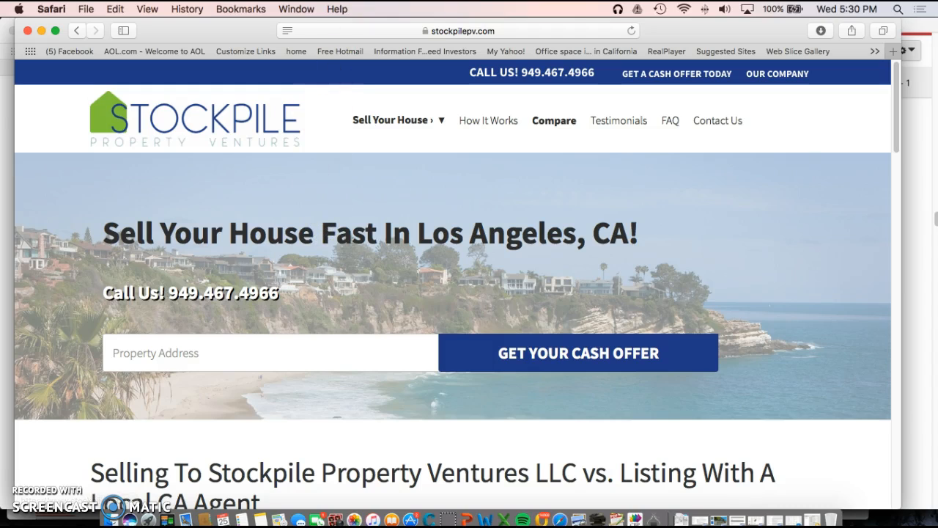
left_click(474, 31)
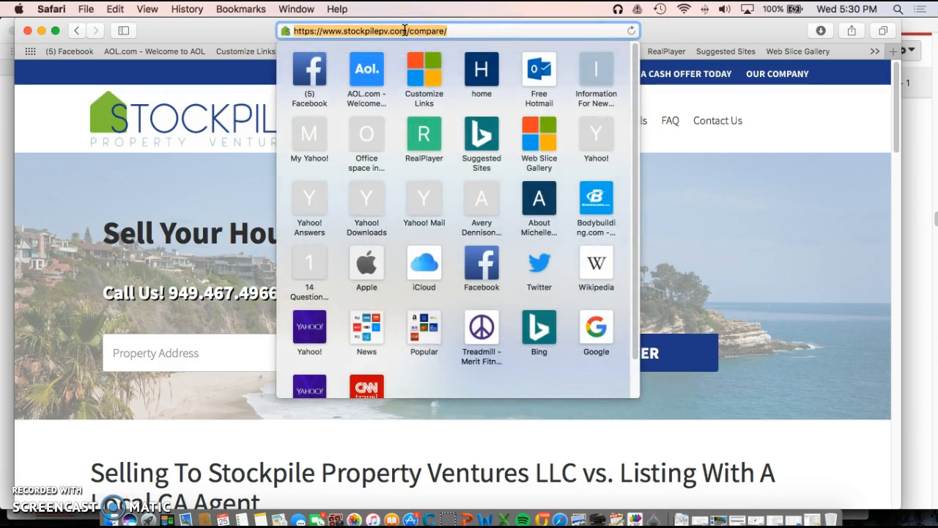
key("BackSpace")
type("youtube.com")
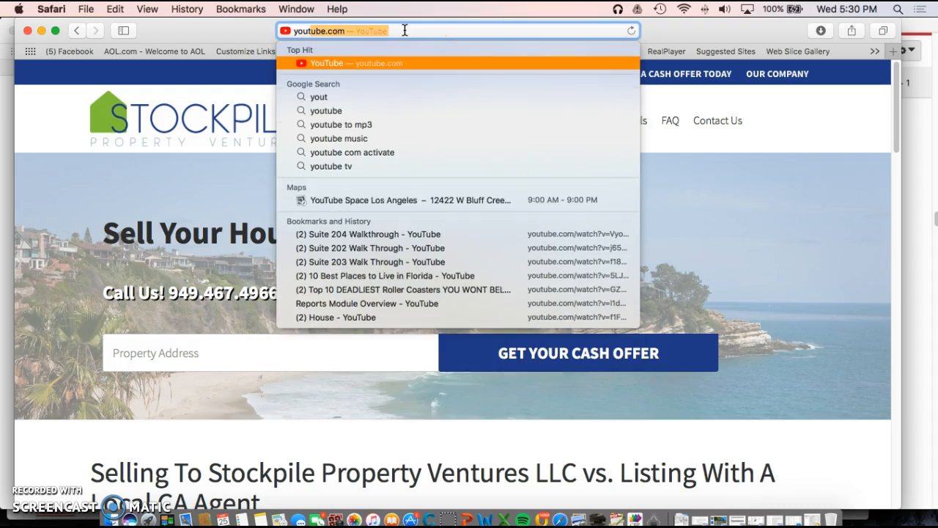
key("Return")
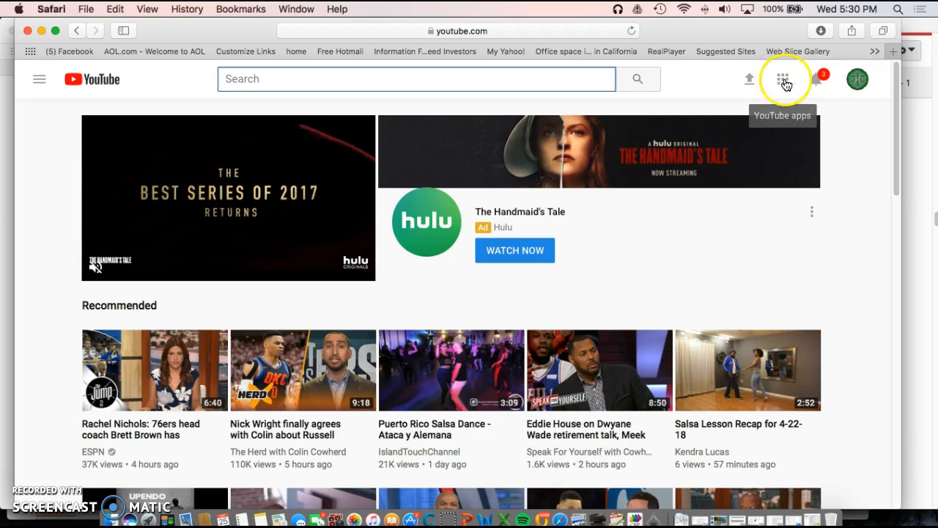
Step: Open the signed-in account's YouTube channel, open the Recording #21 video from its uploads, and pause playback
left_click(850, 82)
scroll(673, 213, "down", 5)
left_click(673, 213)
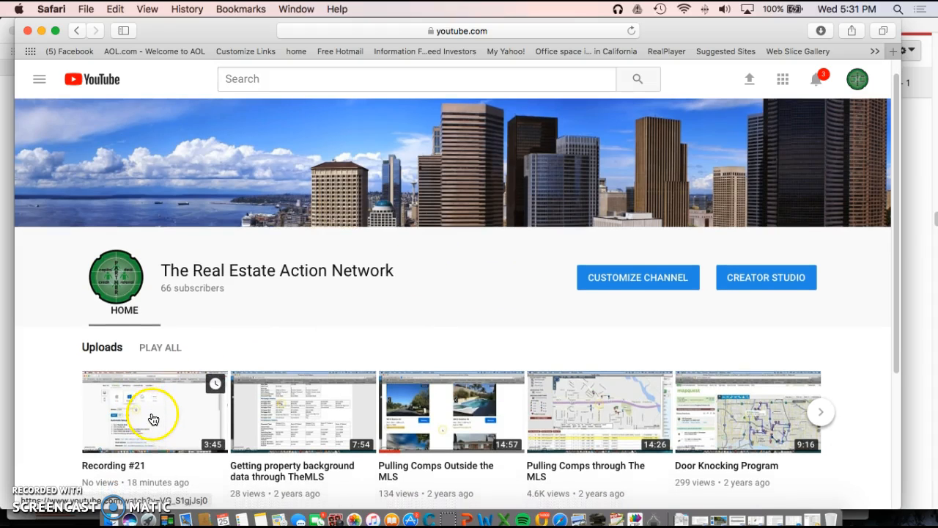
scroll(152, 419, "down", 1)
left_click(123, 440)
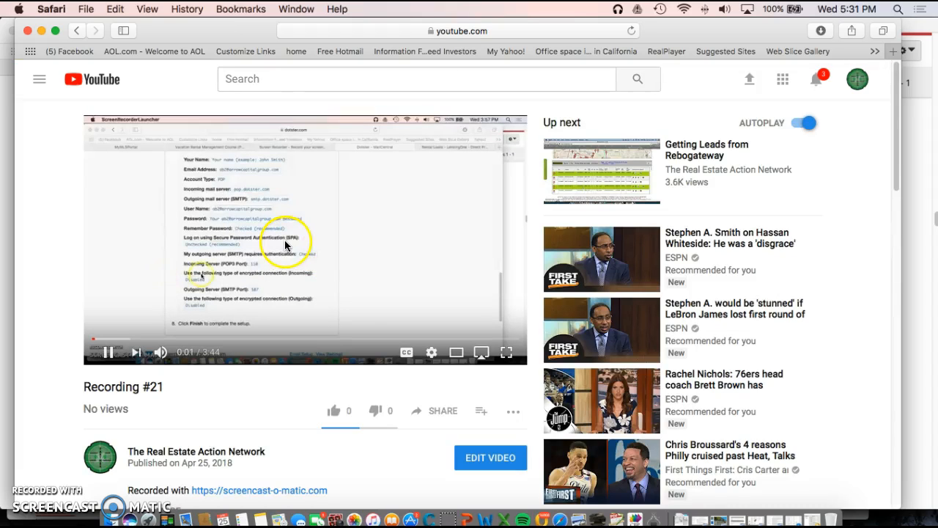
left_click(104, 354)
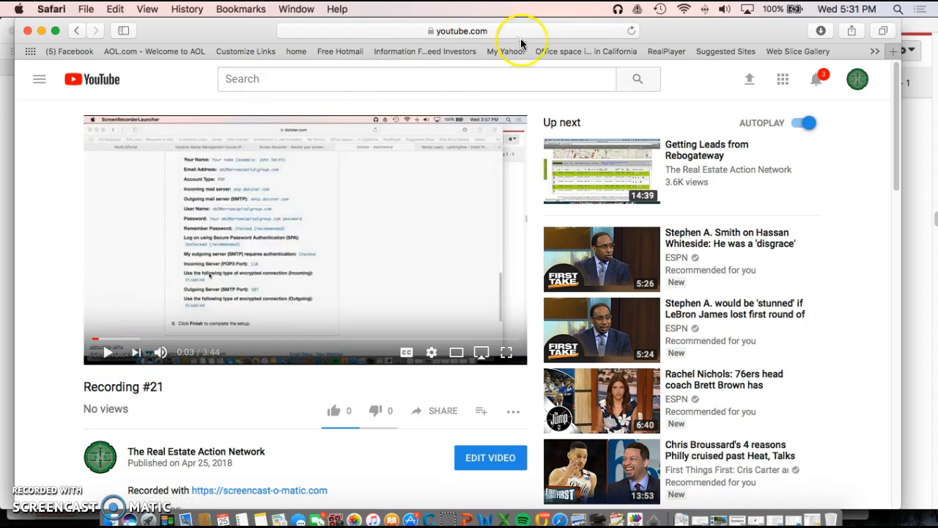
Step: Reload the Recording #21 video page, copy its web address, and pause the video
left_click(415, 30)
left_click(393, 32)
key("Return")
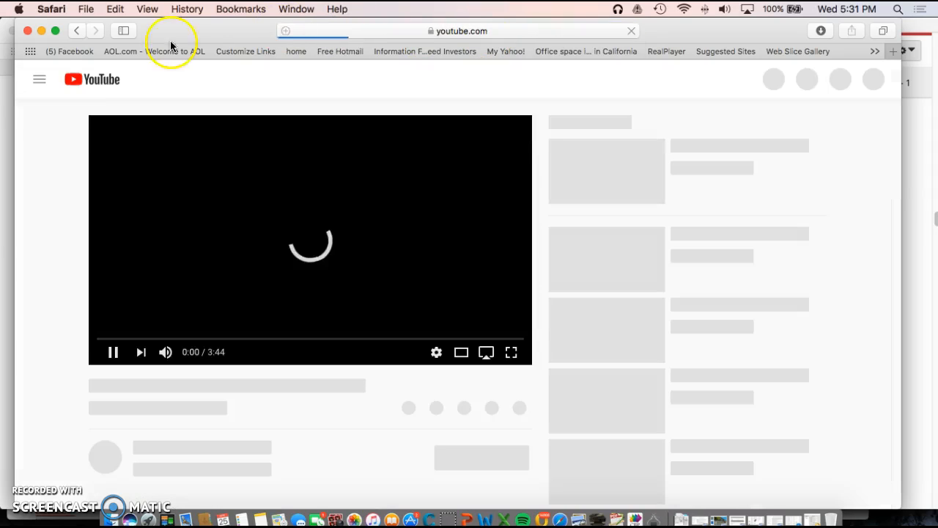
left_click(505, 32)
right_click(471, 32)
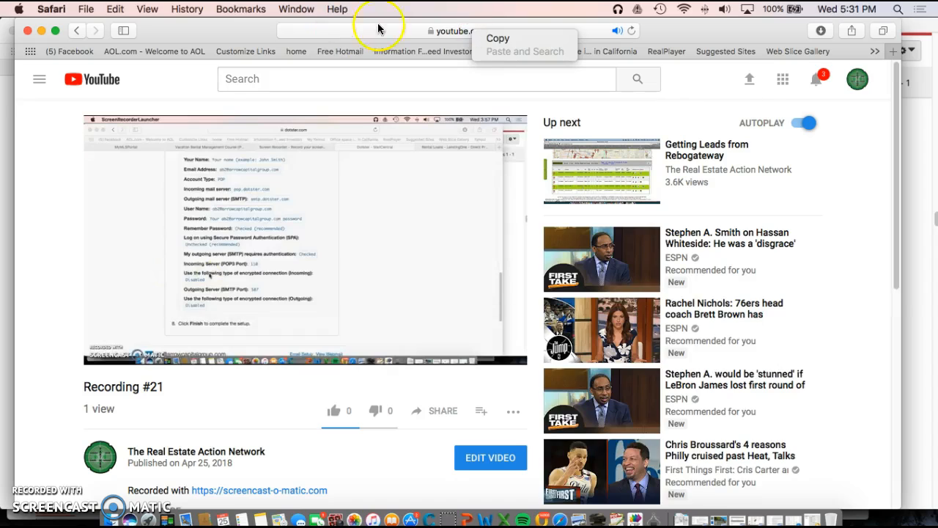
left_click(489, 36)
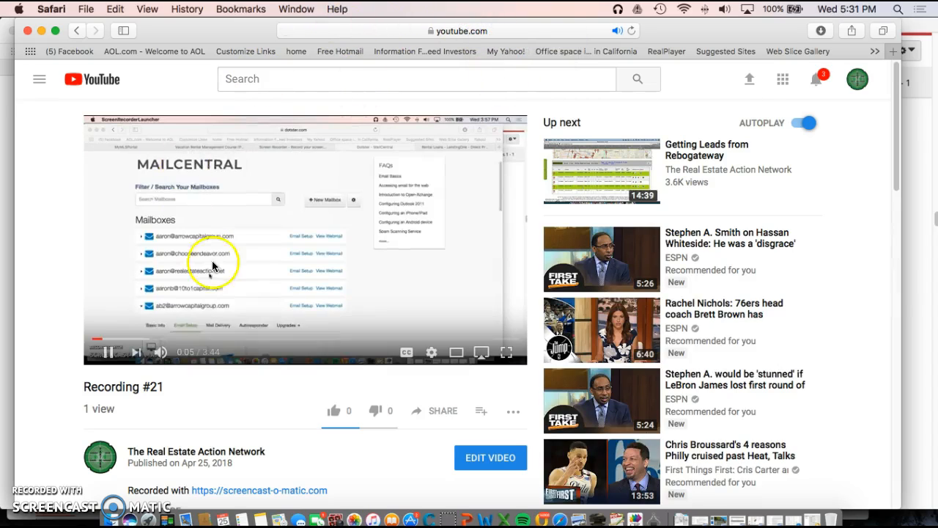
left_click(107, 352)
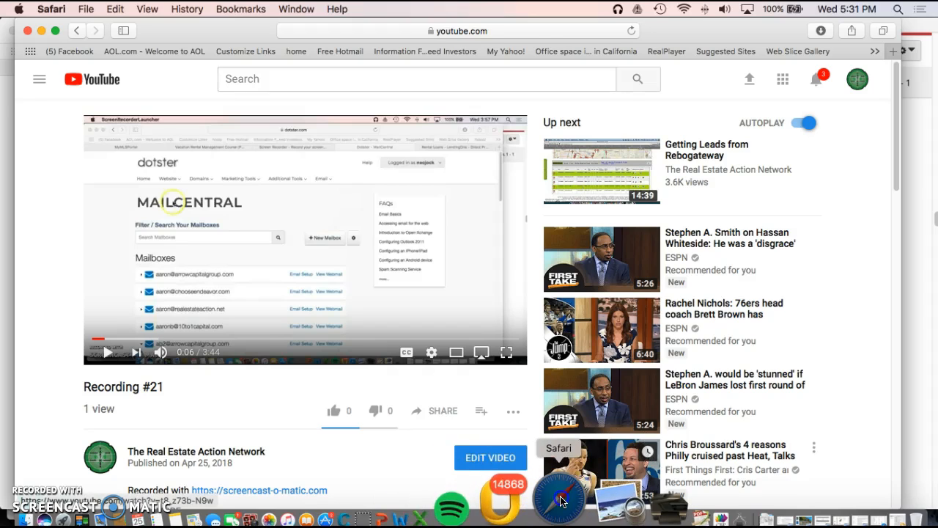
Step: Return to the Weebly editor window and paste the copied video address as the Email Creation Video link's URL, closing the link settings
right_click(561, 501)
left_click(304, 10)
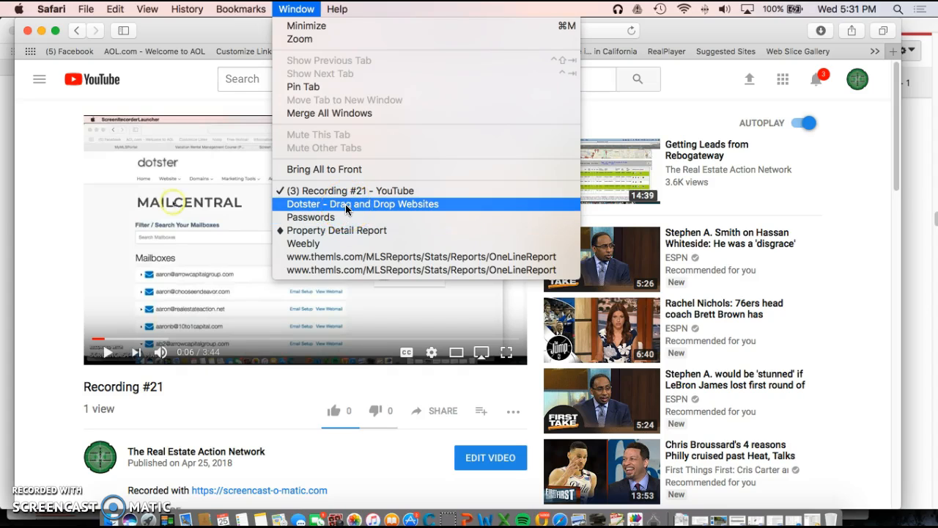
left_click(336, 245)
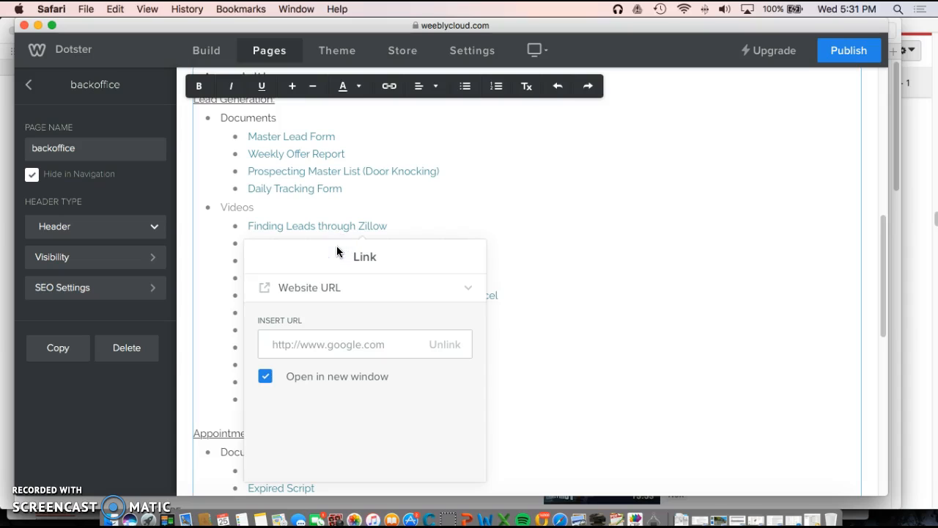
left_click(325, 346)
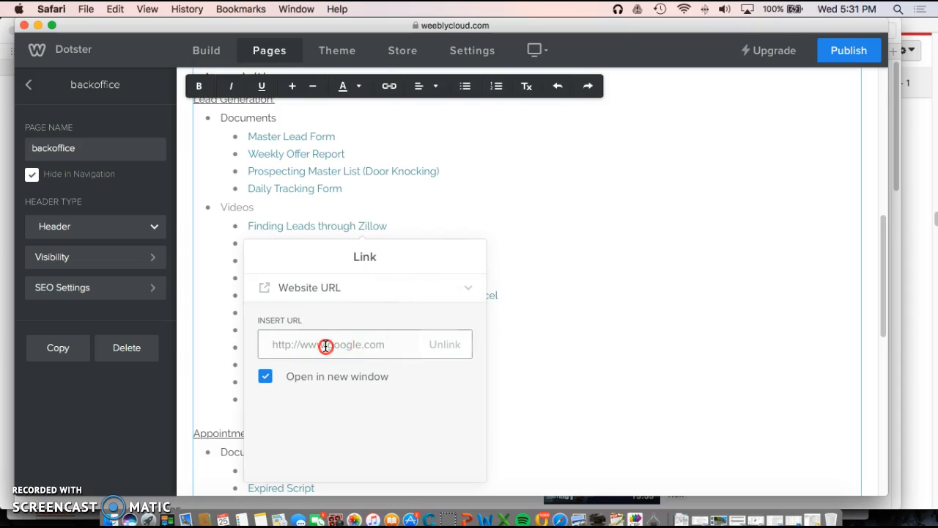
right_click(325, 346)
left_click(355, 377)
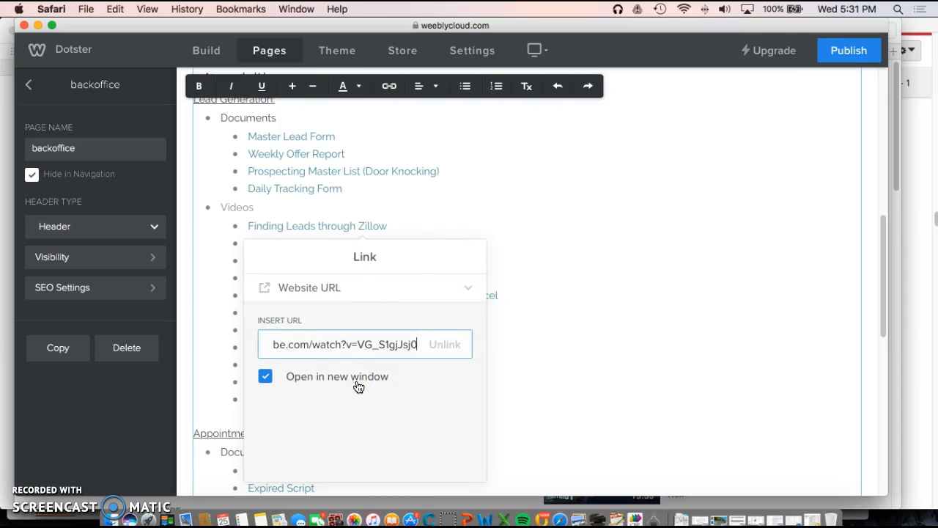
scroll(562, 330, "down", 3)
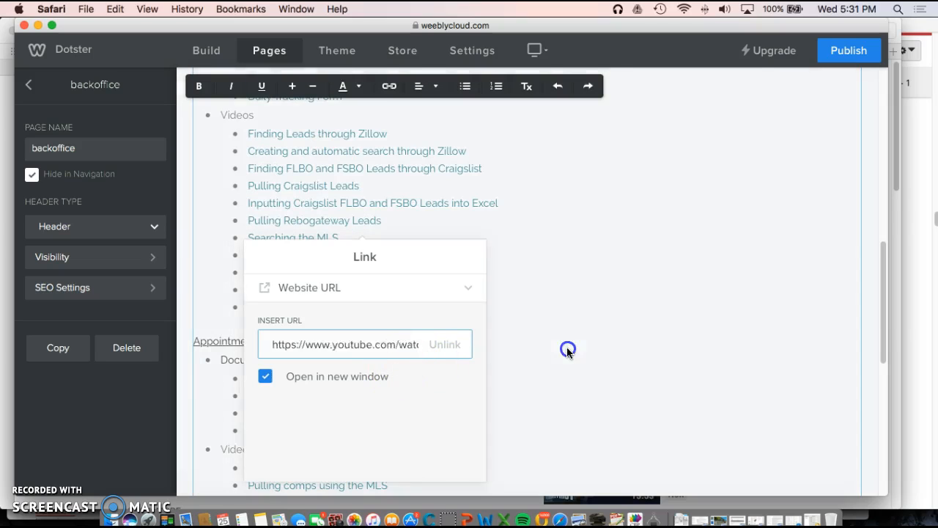
left_click(567, 347)
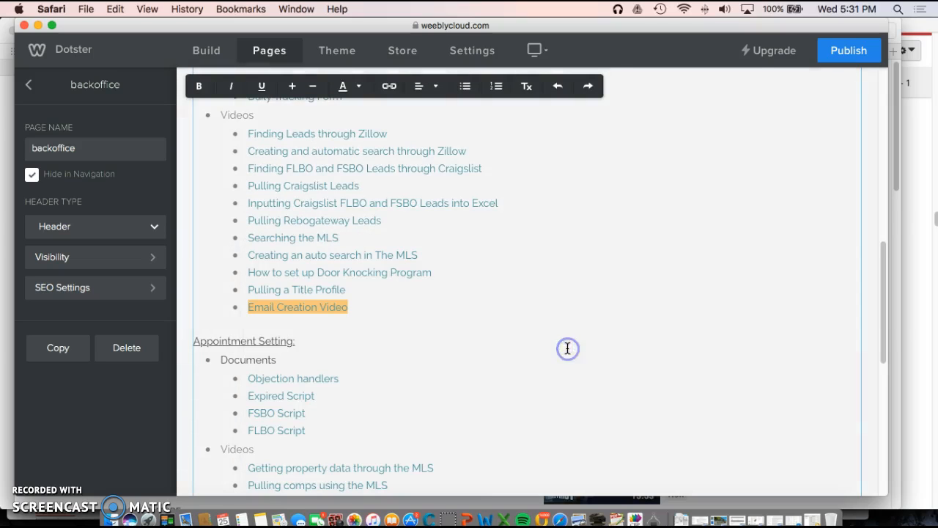
left_click(448, 344)
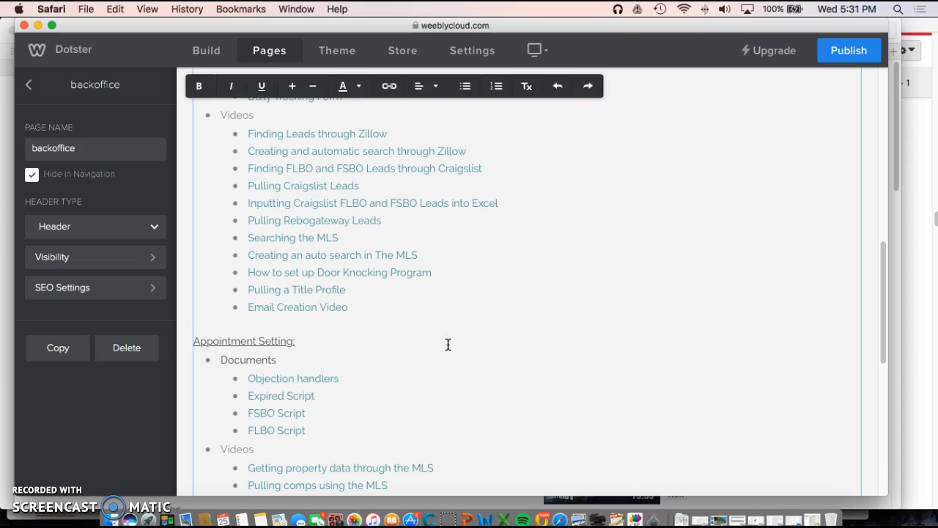
Step: Publish the updated site and dismiss the publishing confirmation
scroll(448, 344, "up", 2)
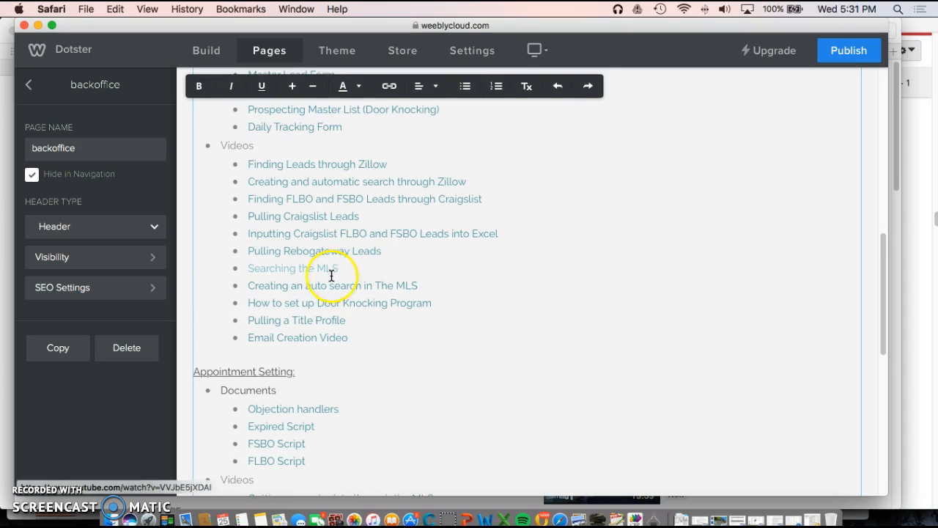
left_click(836, 57)
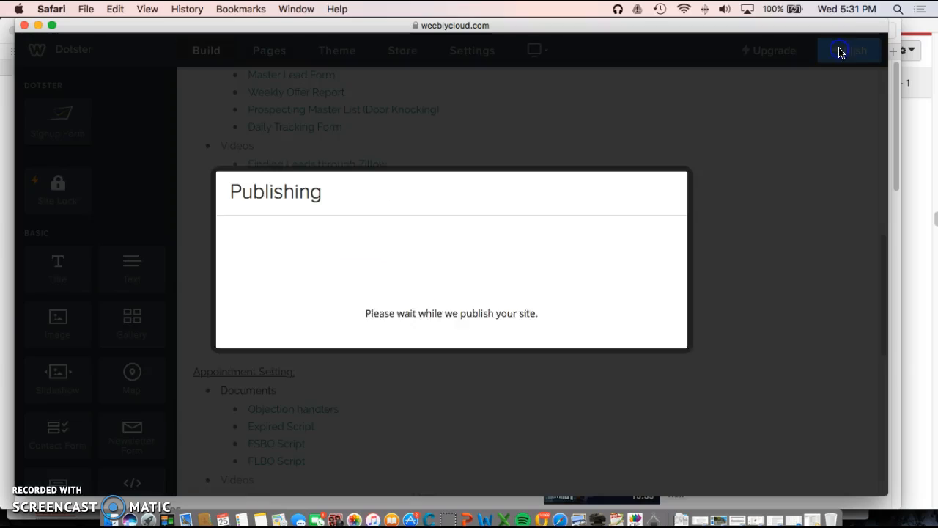
left_click(715, 105)
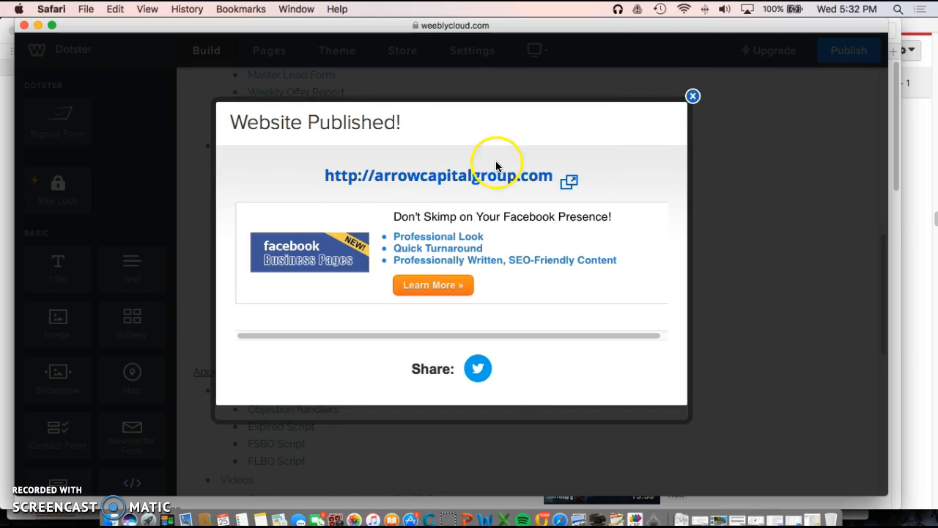
left_click(693, 96)
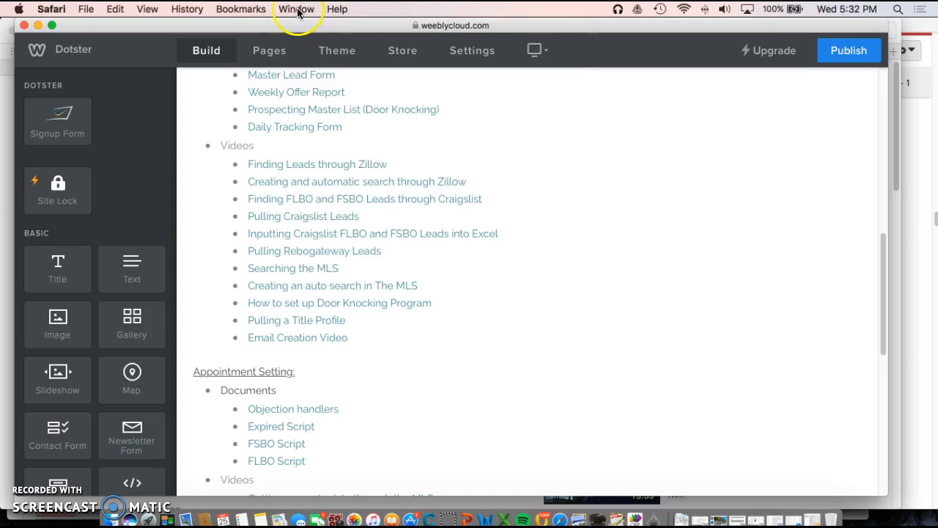
Step: Switch to the YouTube browser window and load the live page arrowcapitalgroup.com/backoffice in it
left_click(298, 10)
left_click(308, 191)
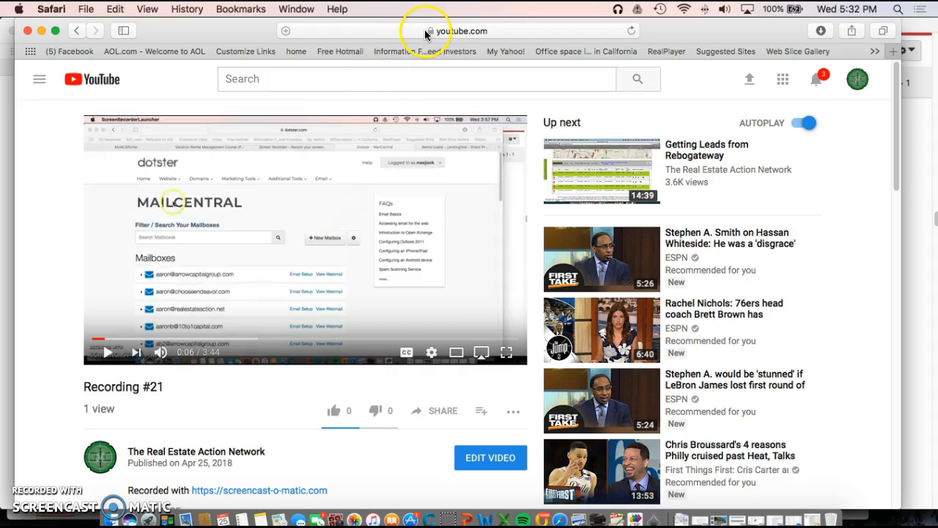
left_click(425, 31)
type("ar")
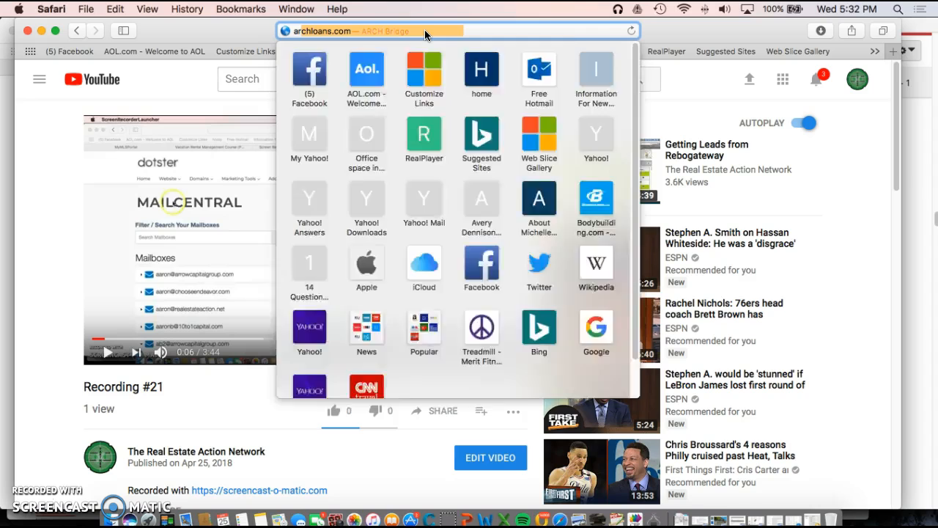
type("rowcapitalgroup")
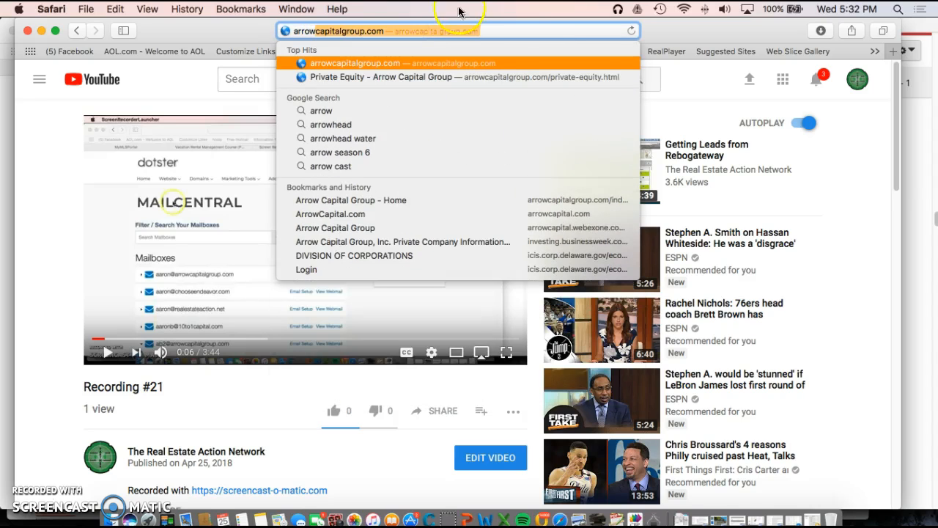
left_click(395, 32)
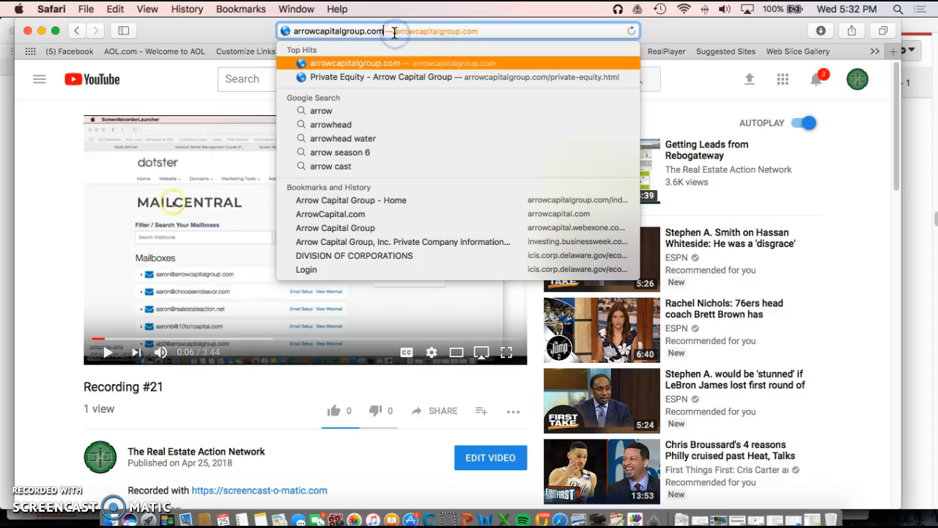
type("/backoffic")
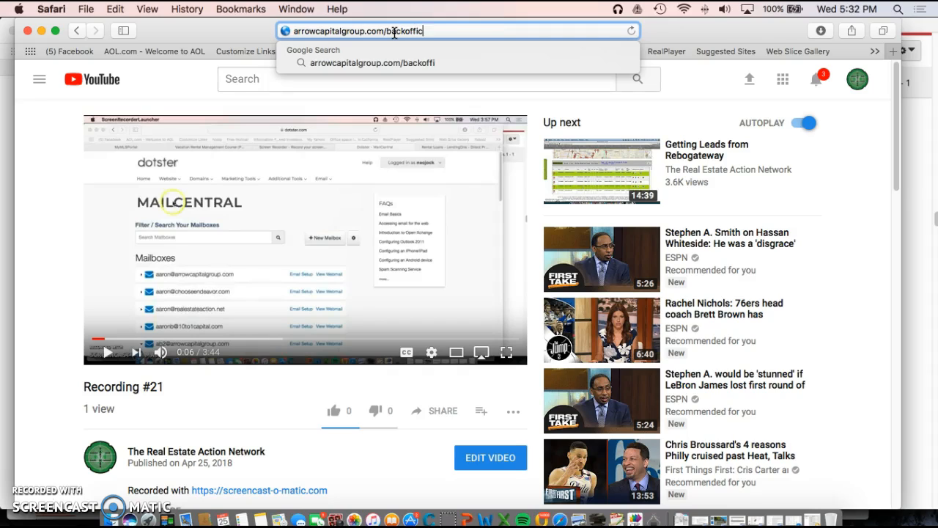
type("e")
key("Return")
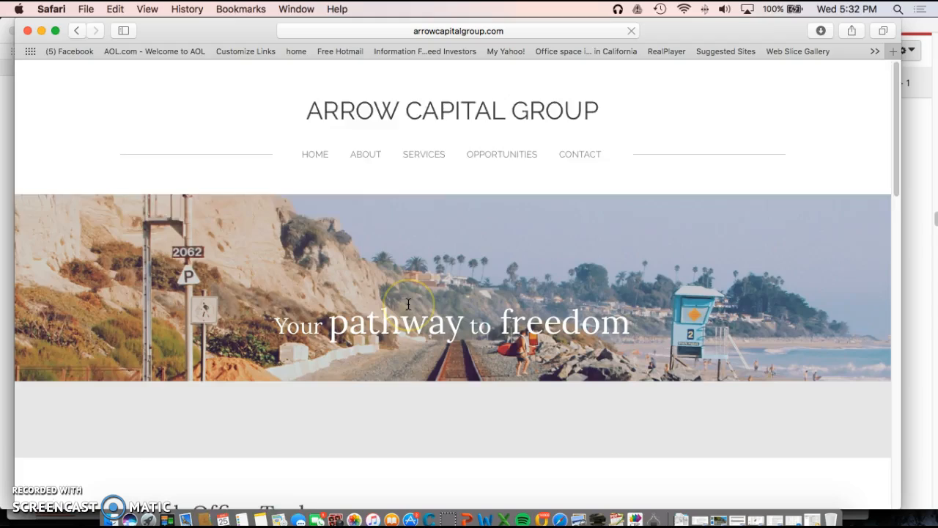
Step: Test the Email Creation Video link under the live page's Lead Generation videos, and pause the video it opens
scroll(408, 304, "down", 5)
scroll(405, 308, "down", 5)
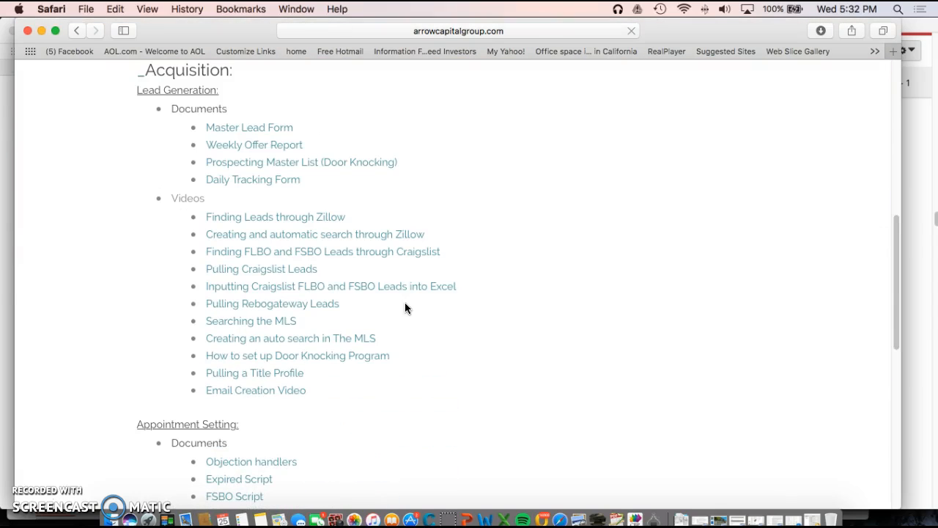
left_click(234, 395)
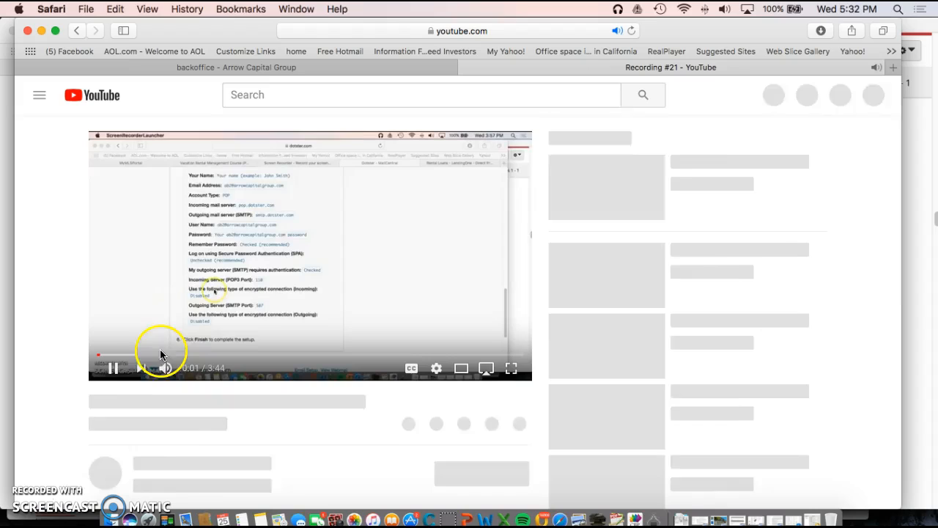
left_click(106, 368)
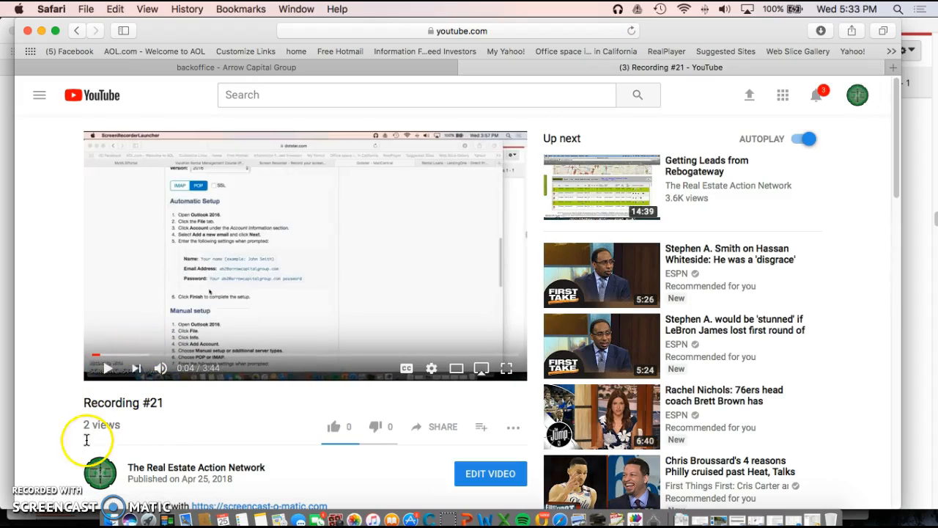